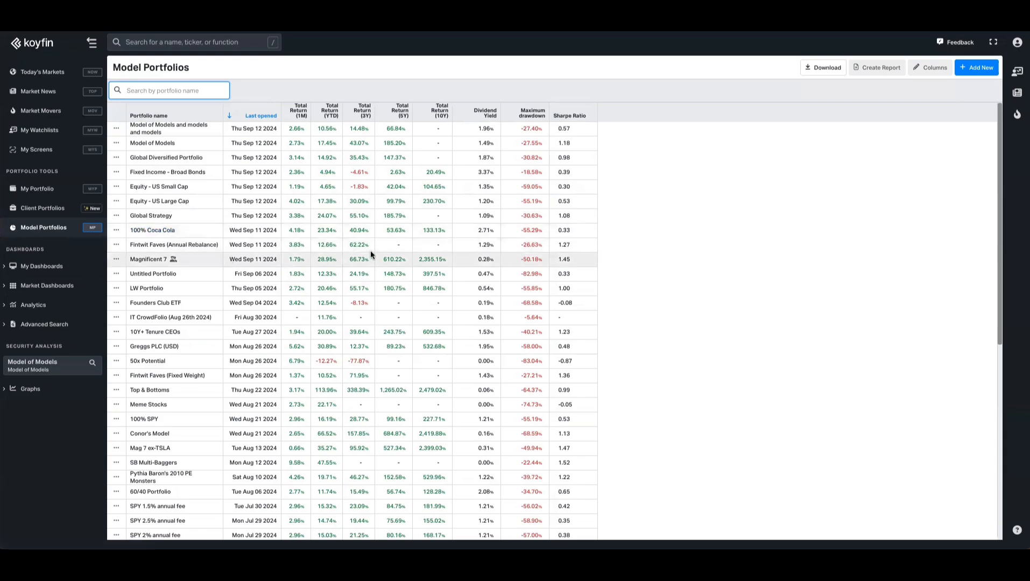
Start a new report from scratch with the blank template from the model portfolios list.
scroll(363, 295, "down", 10)
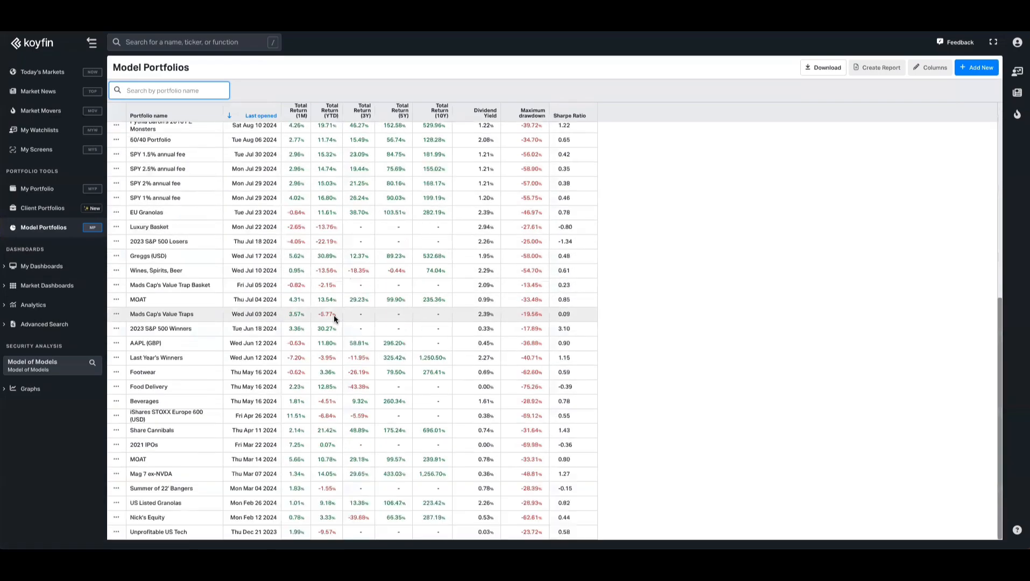
scroll(254, 192, "up", 5)
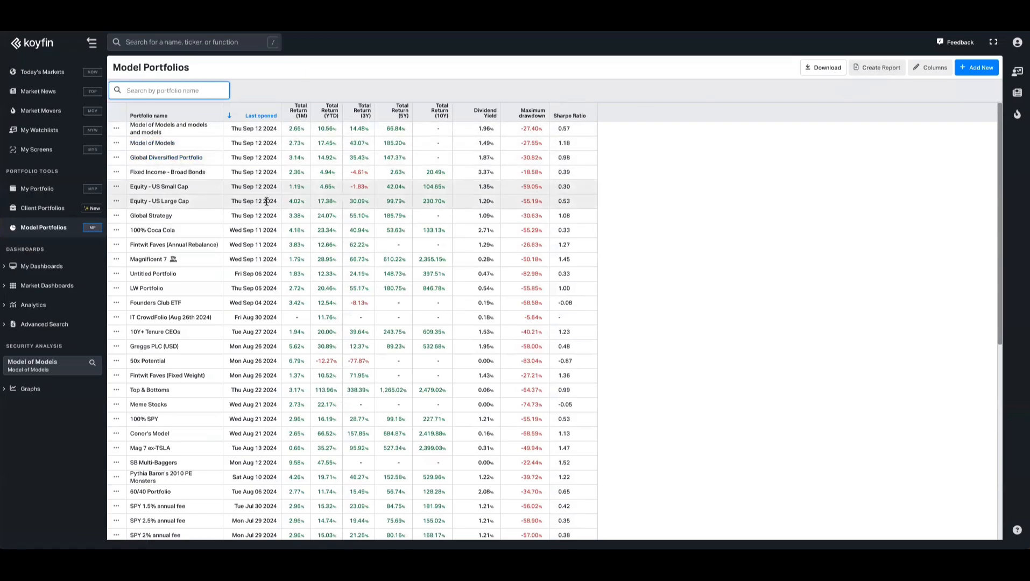
left_click(114, 188)
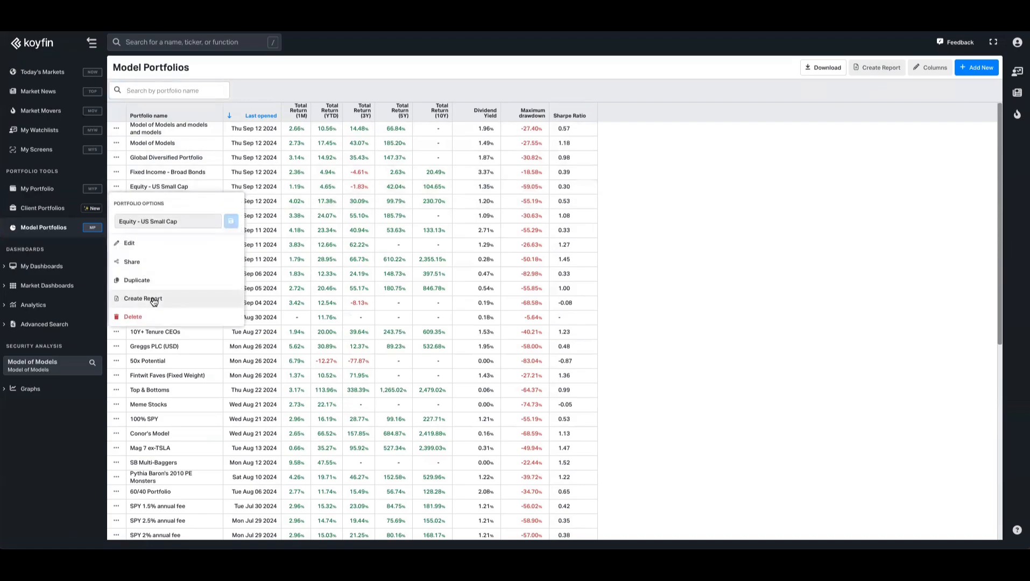
left_click(875, 70)
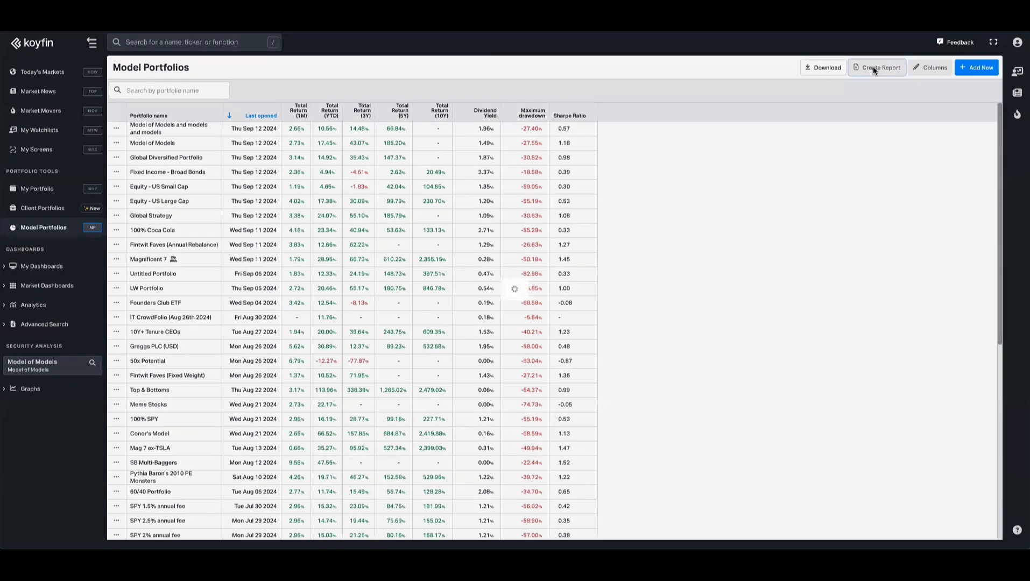
left_click(873, 66)
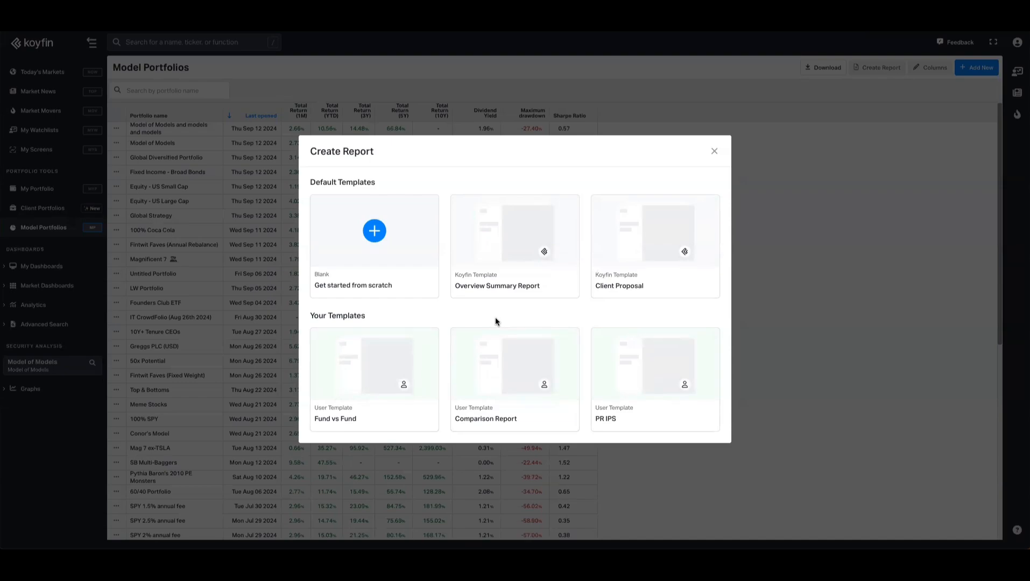
left_click(375, 238)
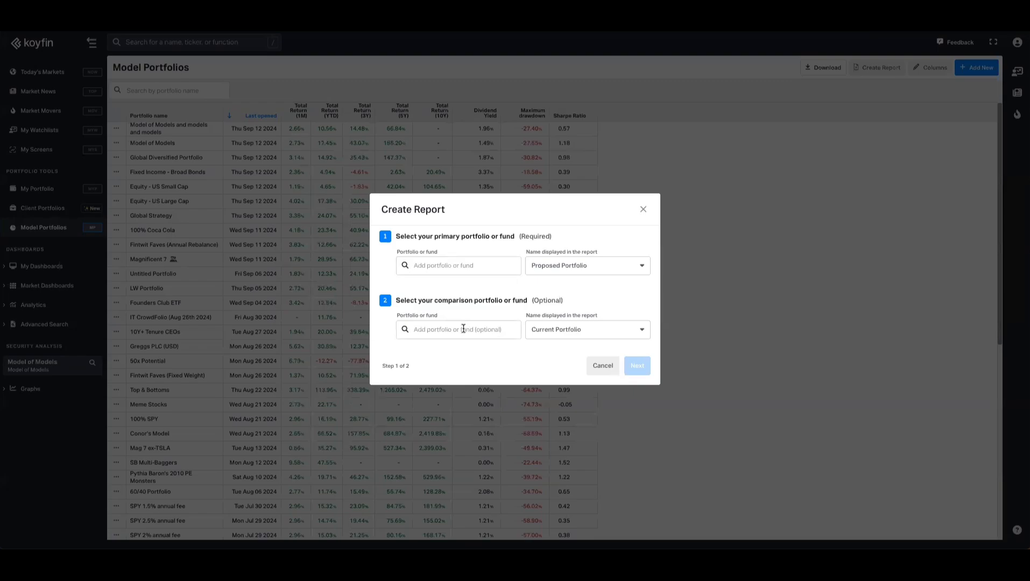
Set Global Diversified Portfolio as the report's primary portfolio and Model of Models as its comparison portfolio.
left_click(462, 266)
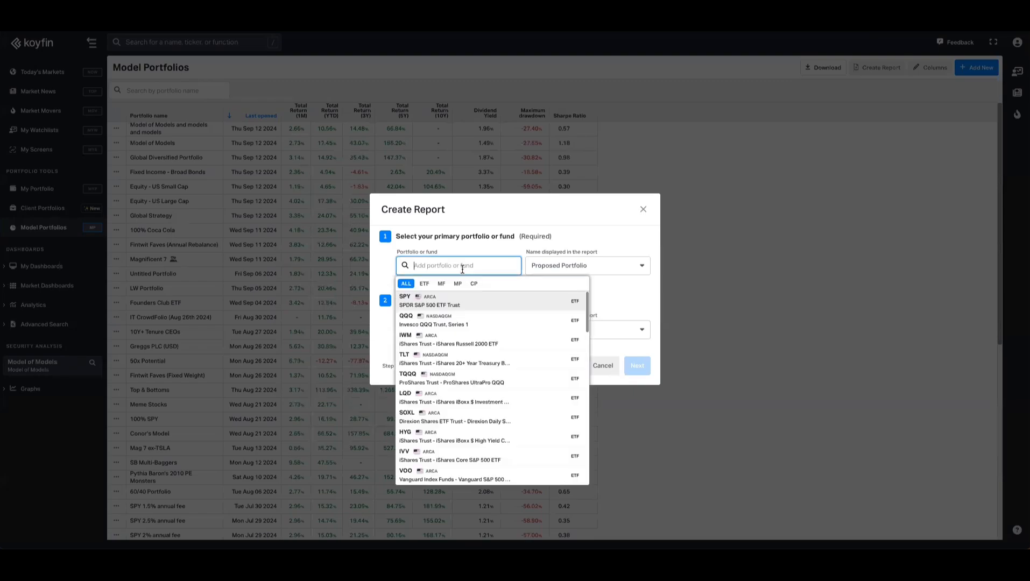
type("global div")
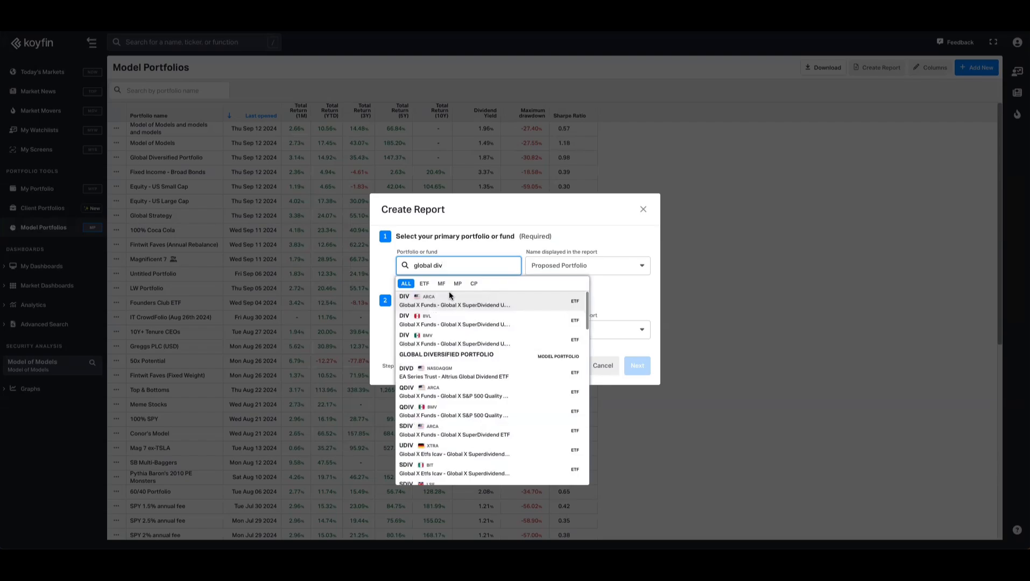
left_click(458, 355)
left_click(440, 329)
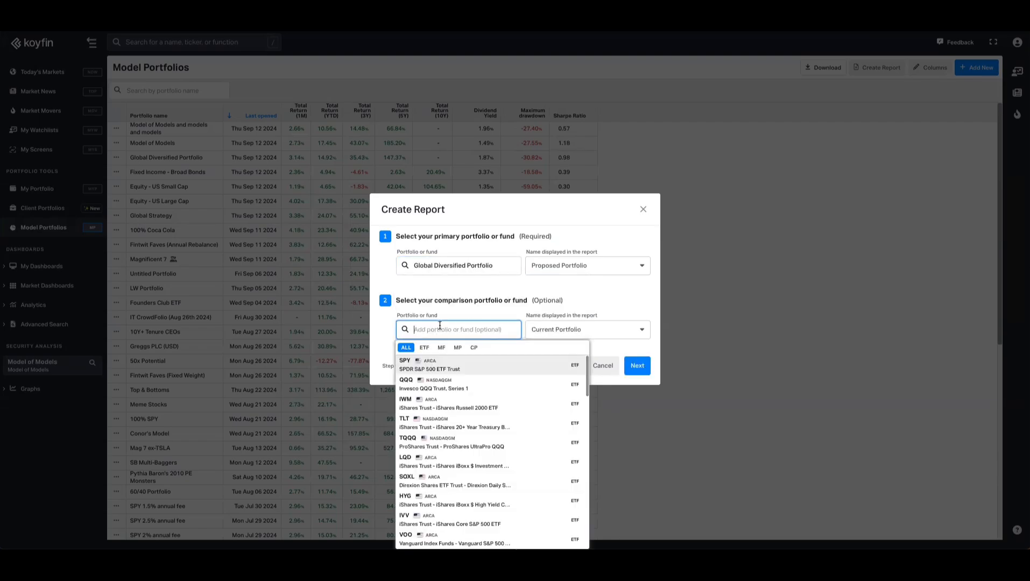
type("mod")
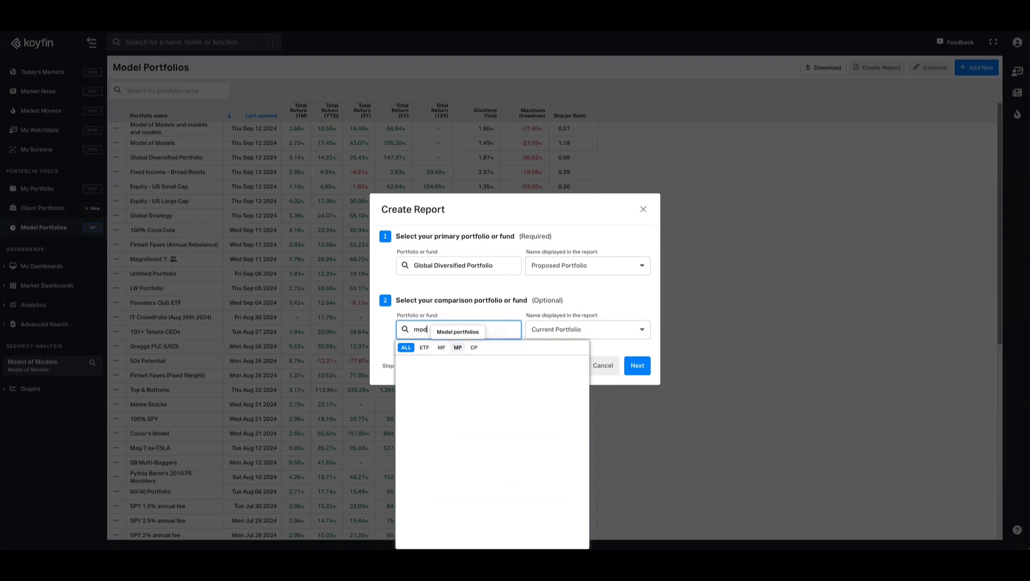
type("el of")
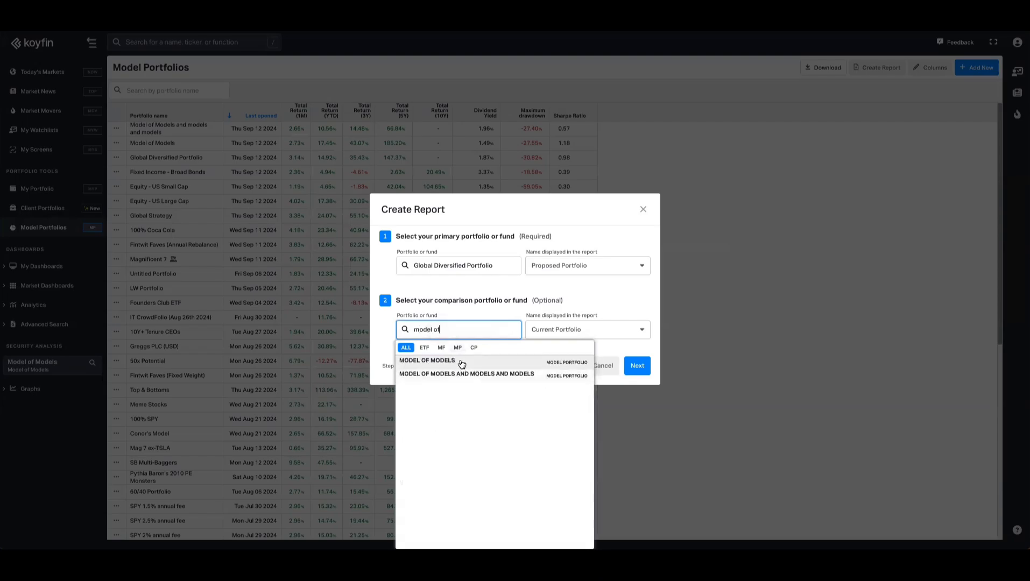
left_click(459, 360)
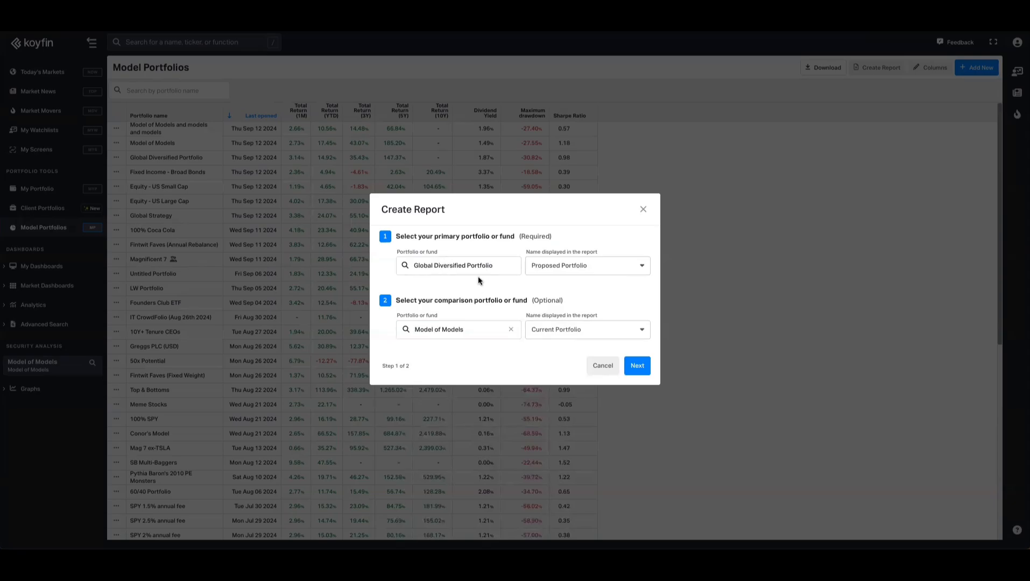
Set the displayed name of both portfolios to "As named" and continue to the report information.
left_click(605, 271)
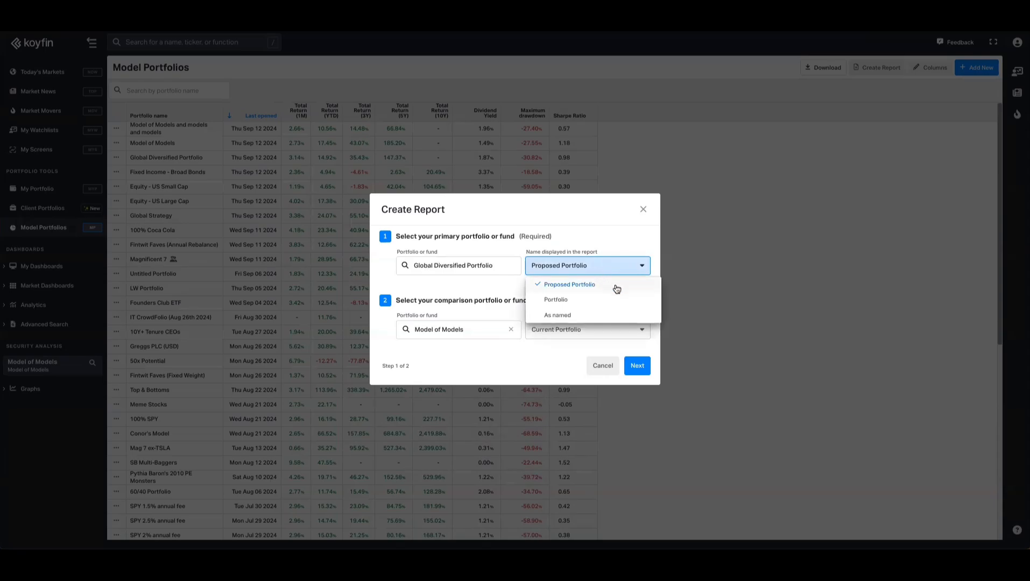
left_click(557, 316)
left_click(579, 330)
left_click(565, 379)
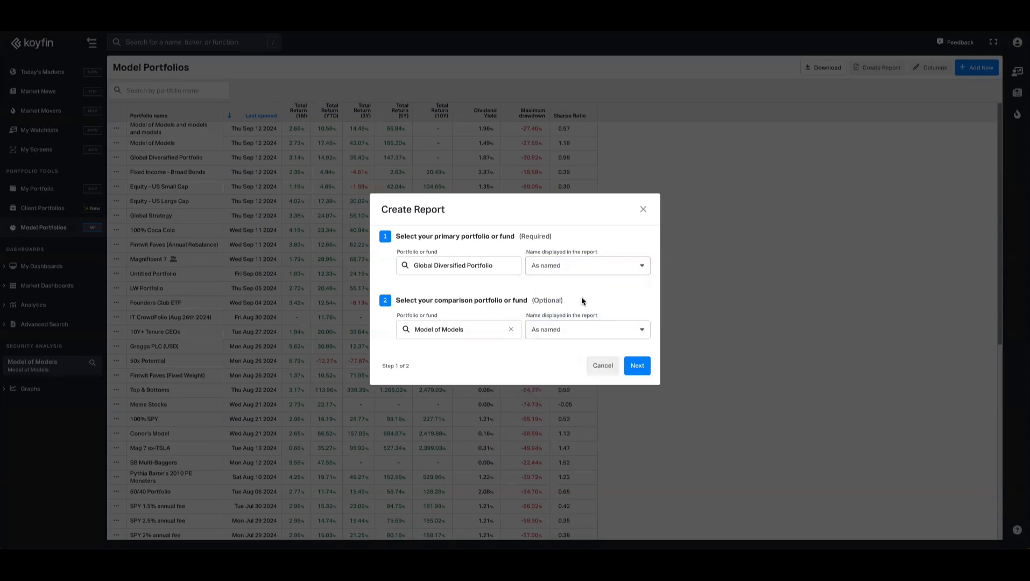
left_click(589, 337)
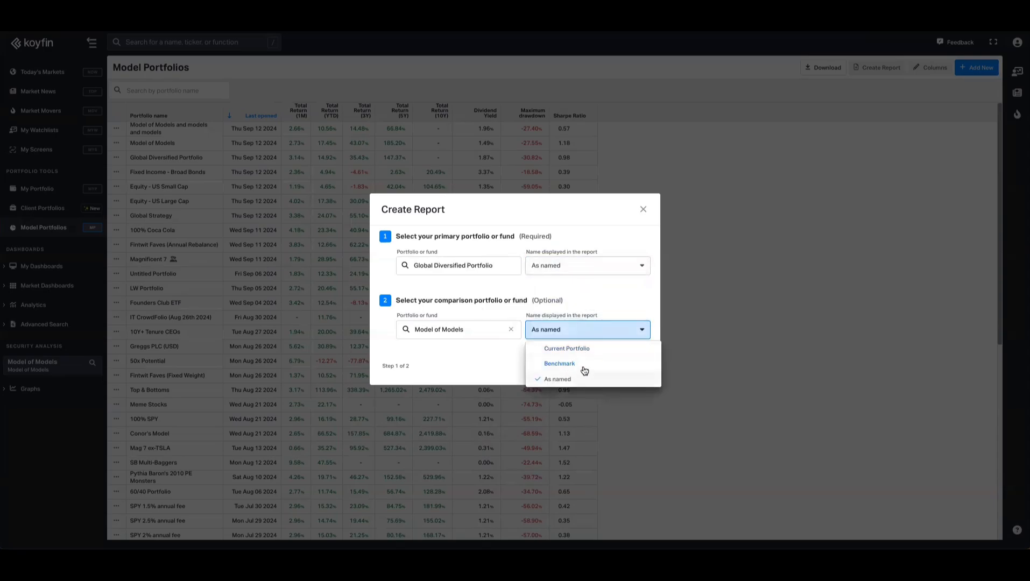
left_click(506, 356)
left_click(636, 366)
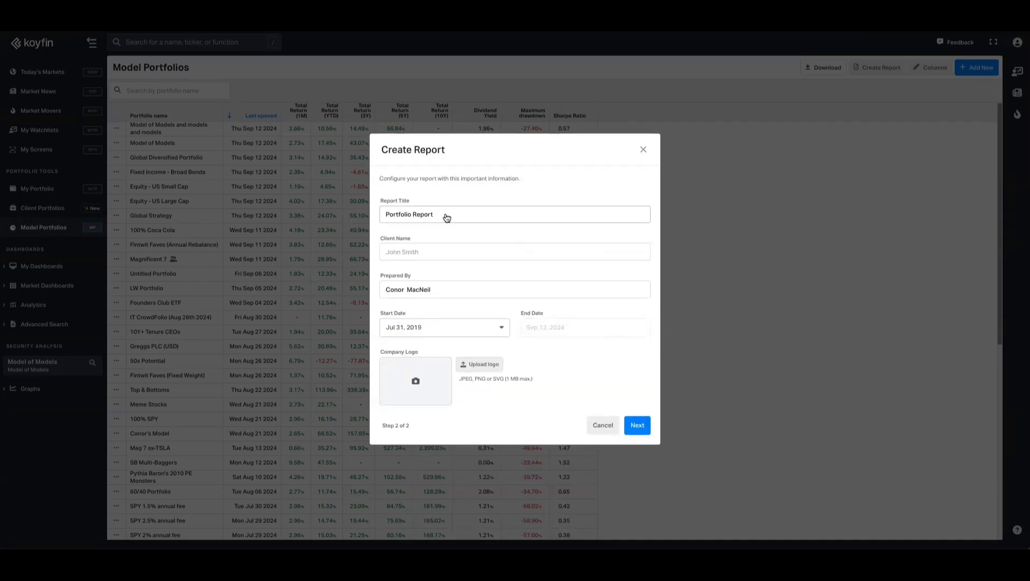
Title the report "Global Diversified Report" and enter Warren Buffett as the client name.
left_click_drag(446, 219, 377, 219)
type("Global Diversified Report")
left_click(429, 252)
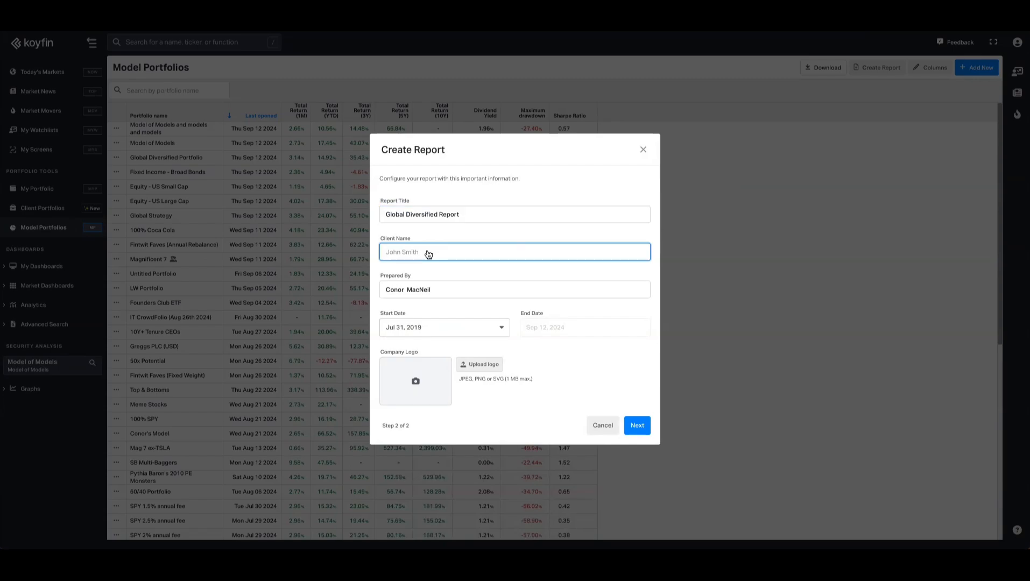
type("Warren Biffe")
key("BackSpace")
key("BackSpace")
type("uffett")
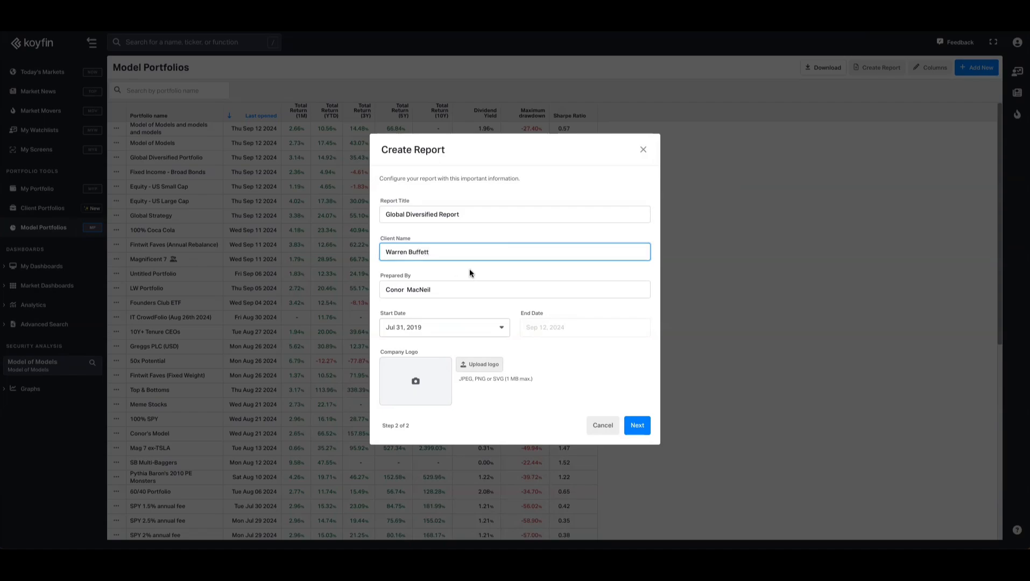
left_click(469, 269)
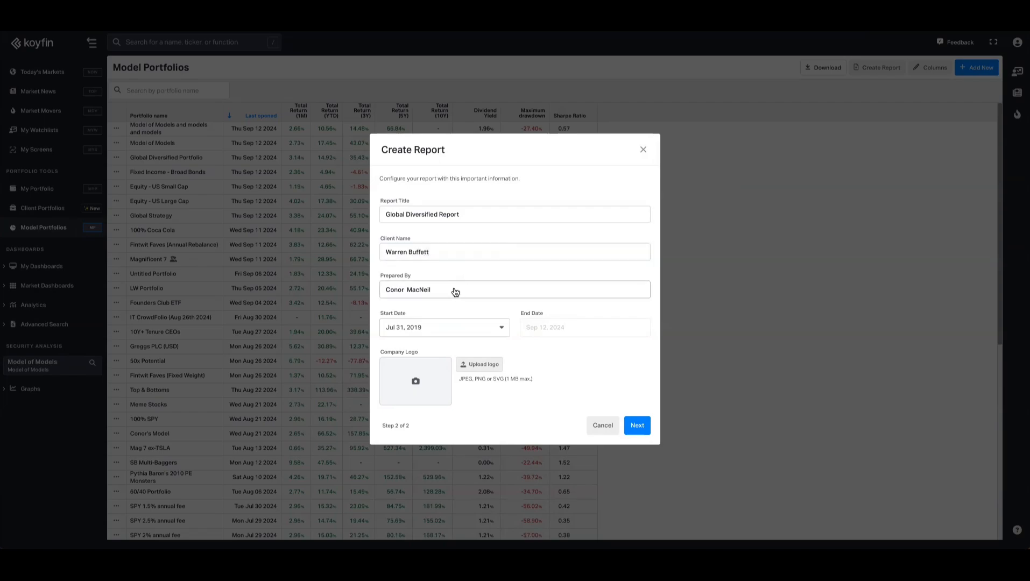
triple_click(455, 292)
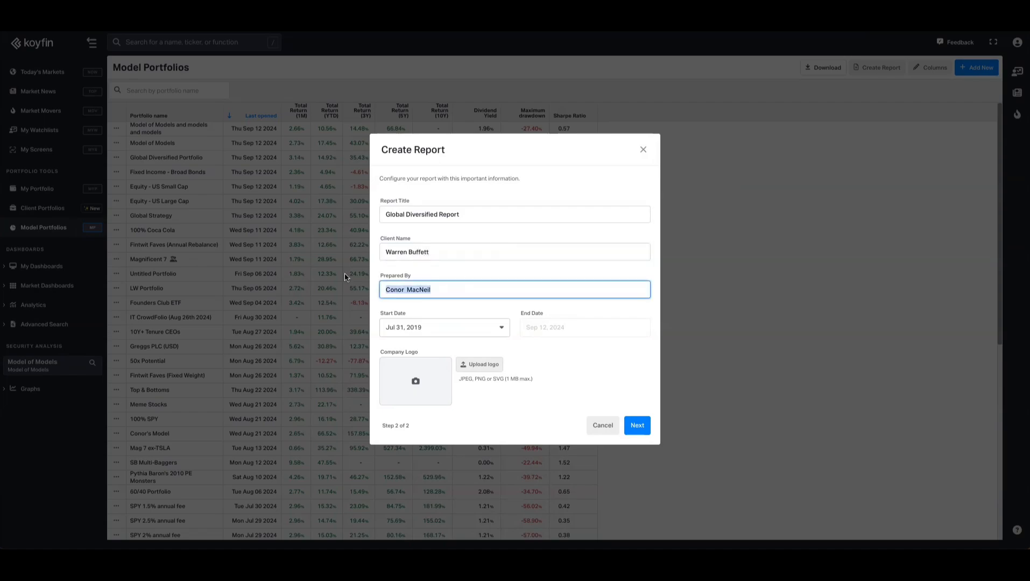
left_click(436, 268)
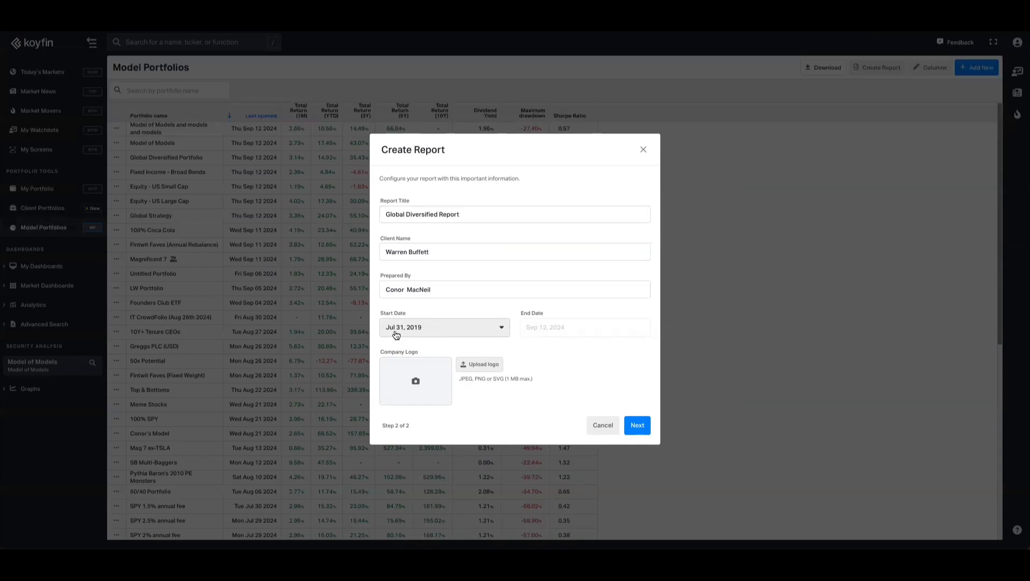
left_click(453, 335)
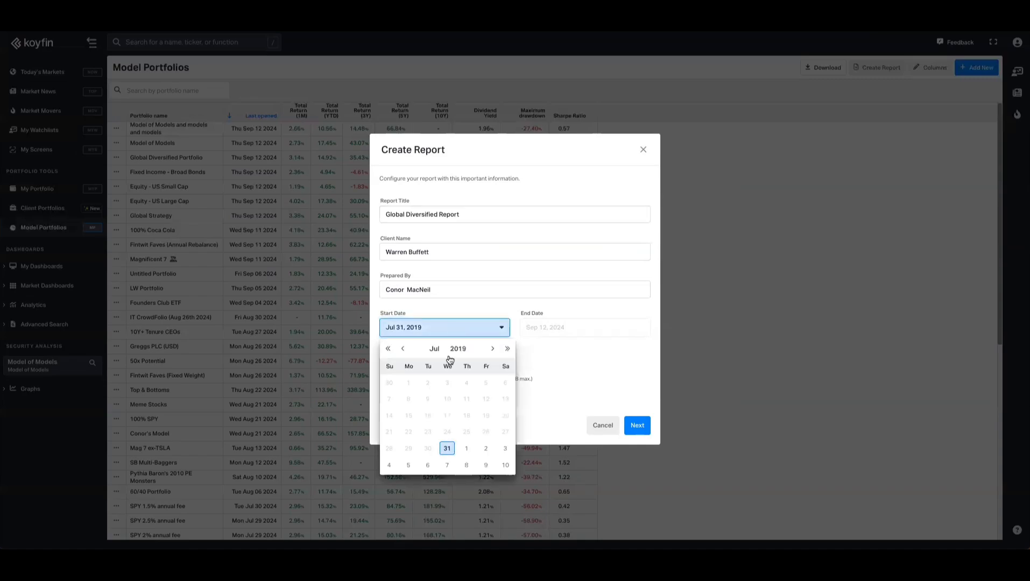
left_click(576, 354)
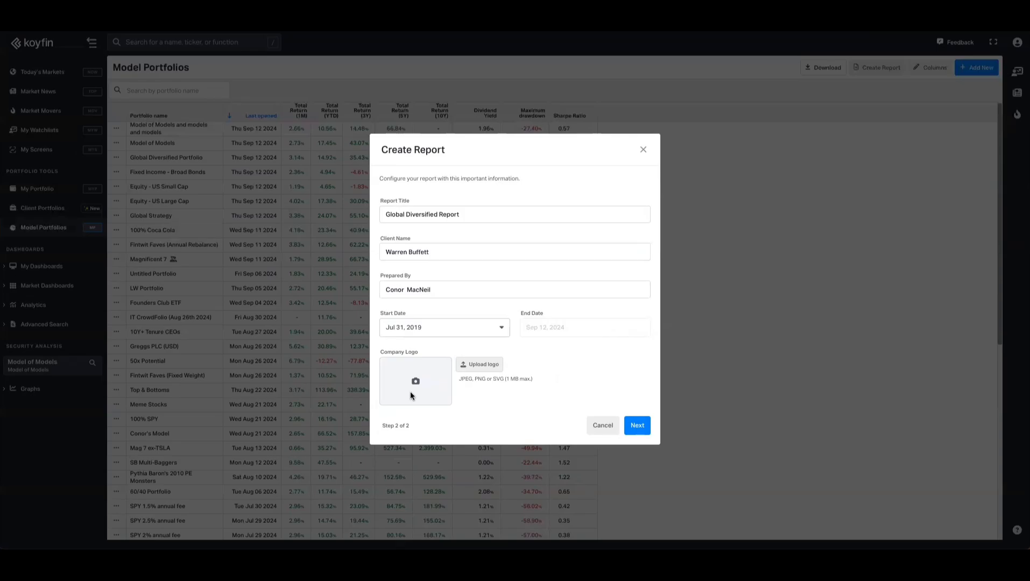
Upload the Koyfin logo as the company logo and continue to the report's page setup.
left_click(476, 365)
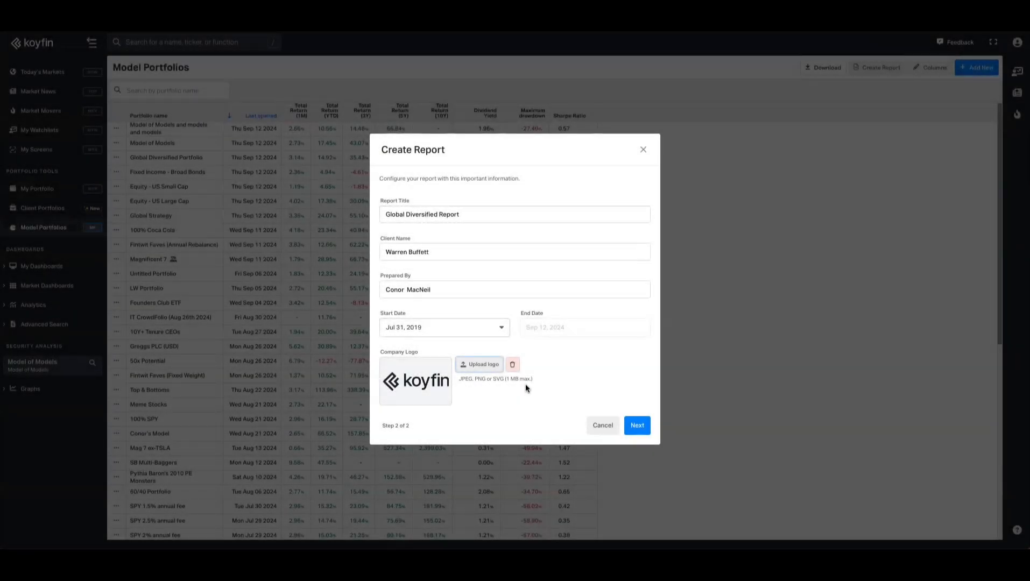
left_click(635, 426)
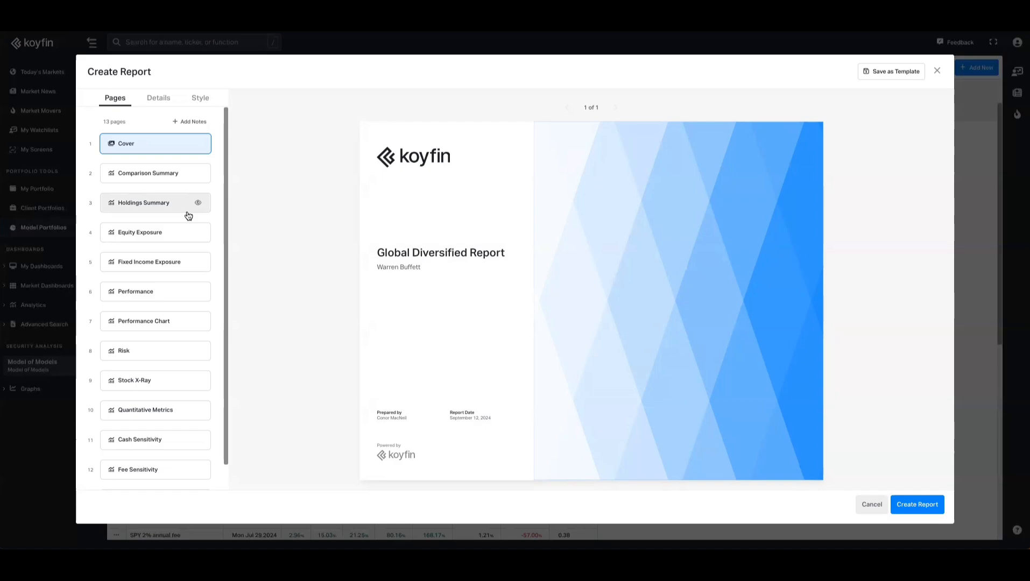
Review the report's list of pages, its key details and portfolios, and its style options.
scroll(172, 238, "down", 1)
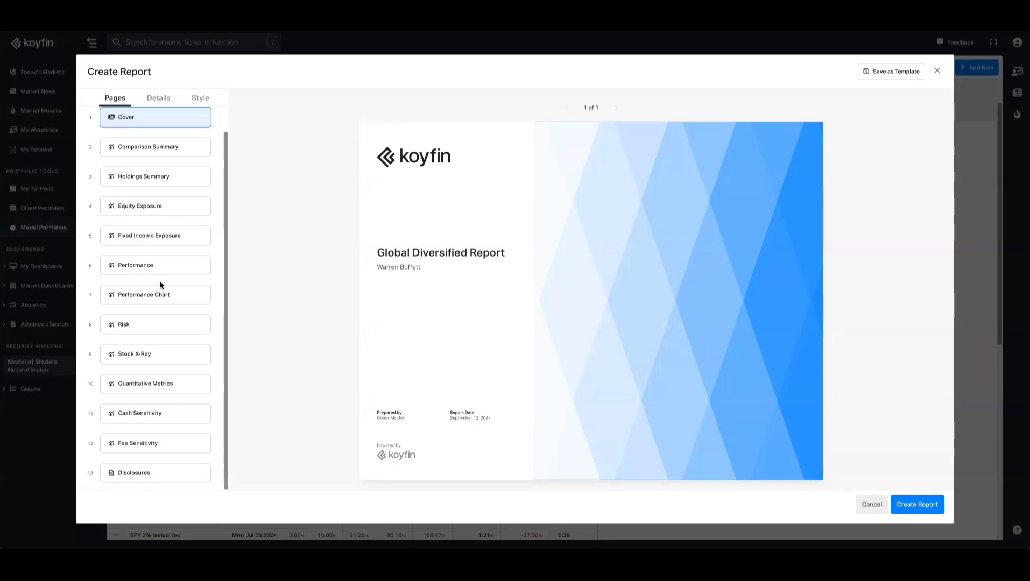
scroll(157, 307, "up", 1)
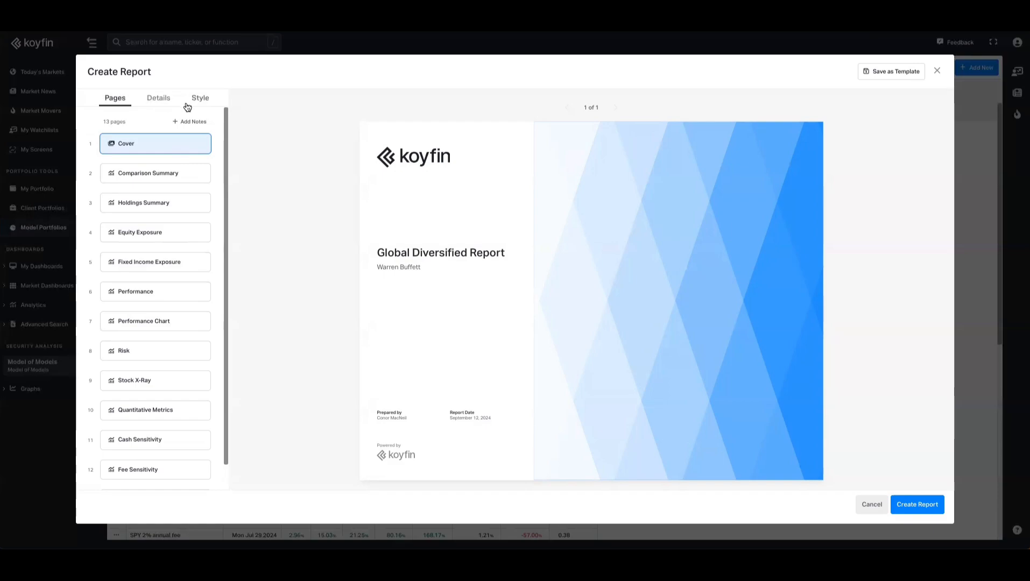
left_click(157, 104)
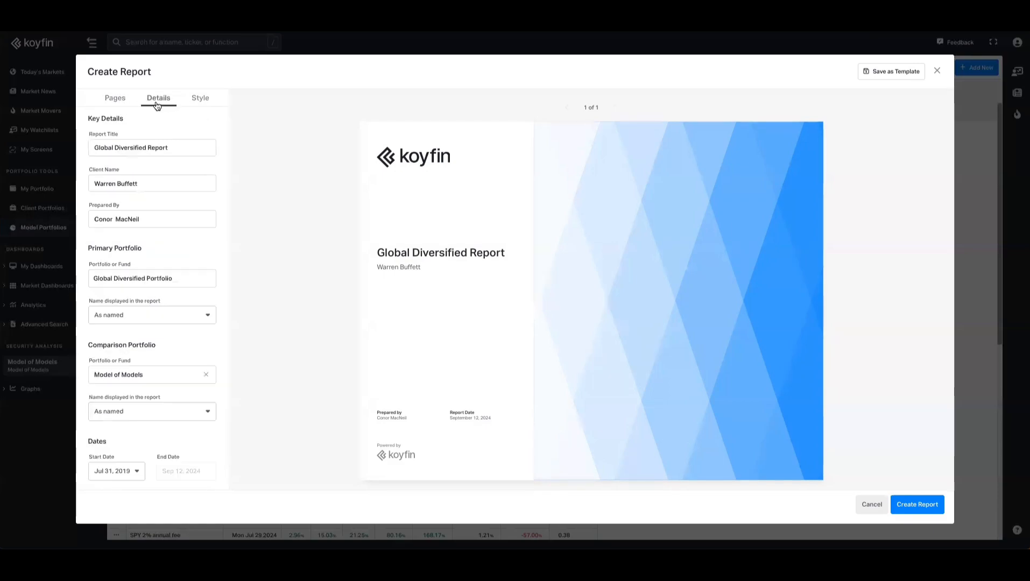
left_click(197, 101)
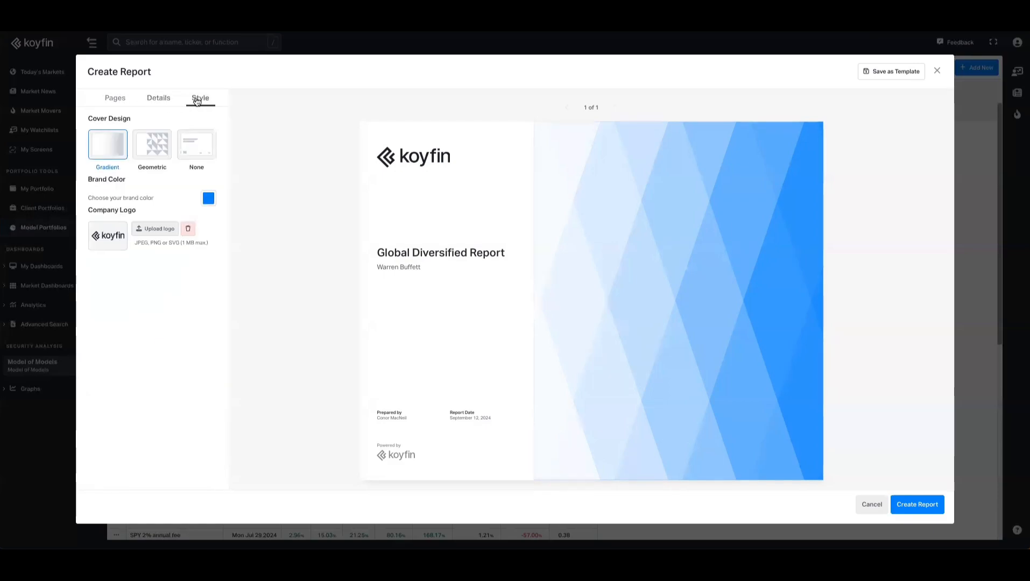
left_click(164, 102)
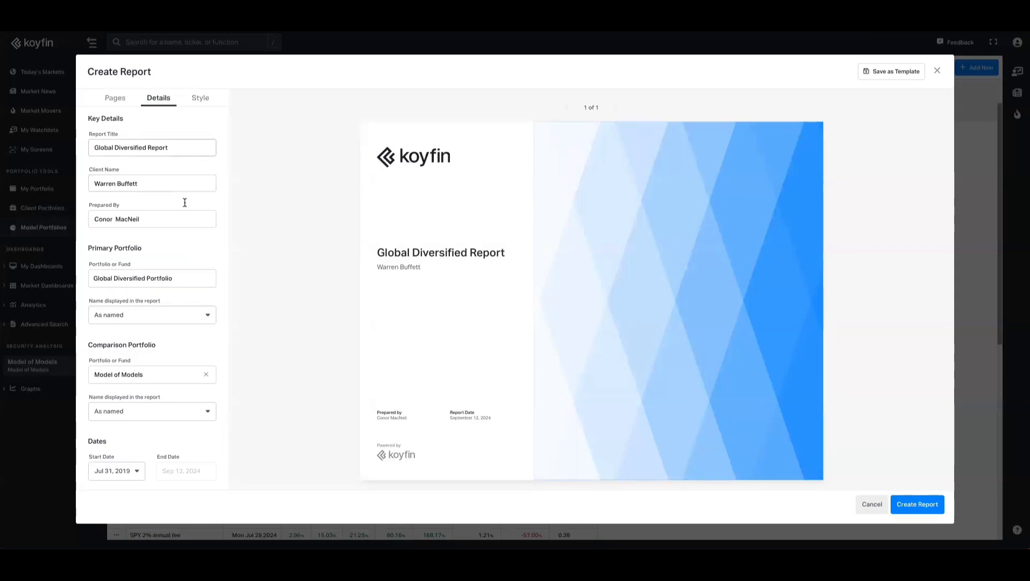
left_click(186, 278)
left_click(235, 267)
Change the cover design to Geometric and set the brand color to orange #FFA200.
left_click(204, 100)
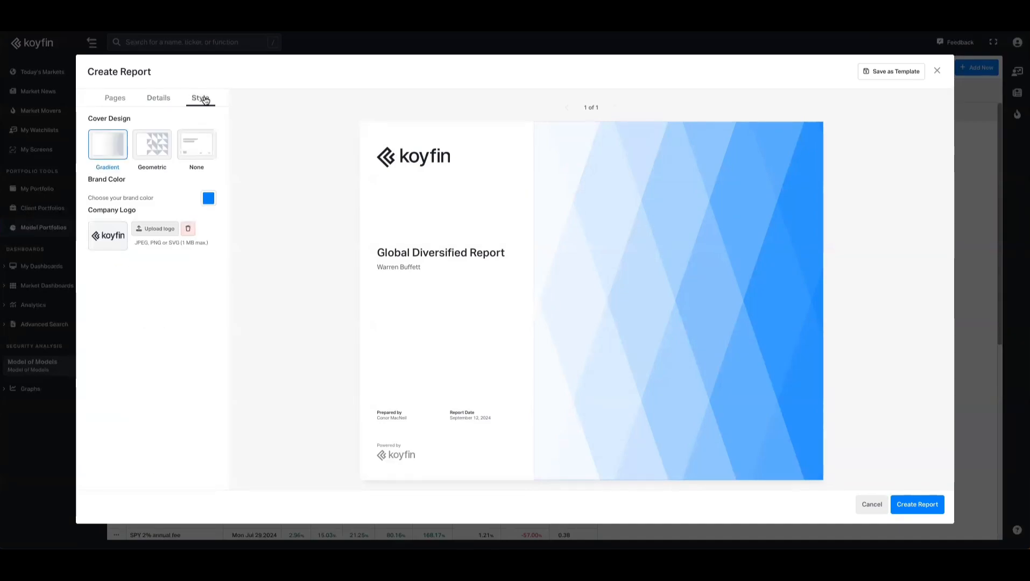
left_click(164, 139)
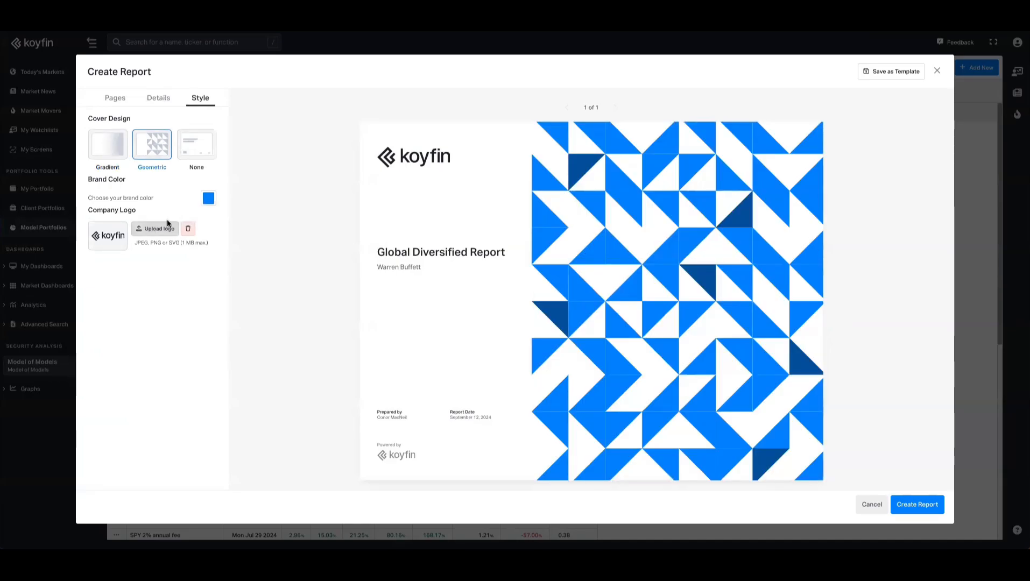
left_click(207, 199)
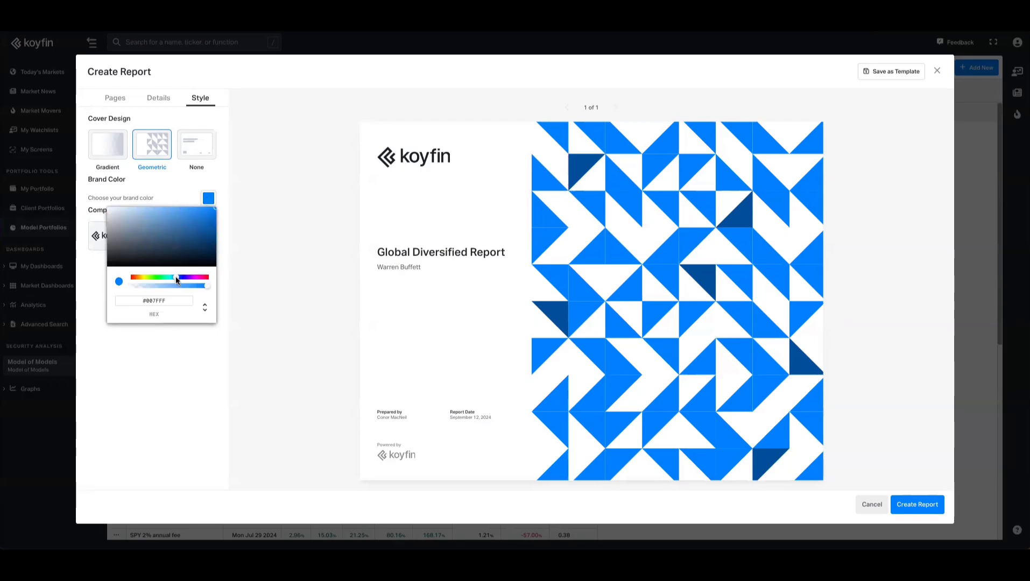
left_click(138, 277)
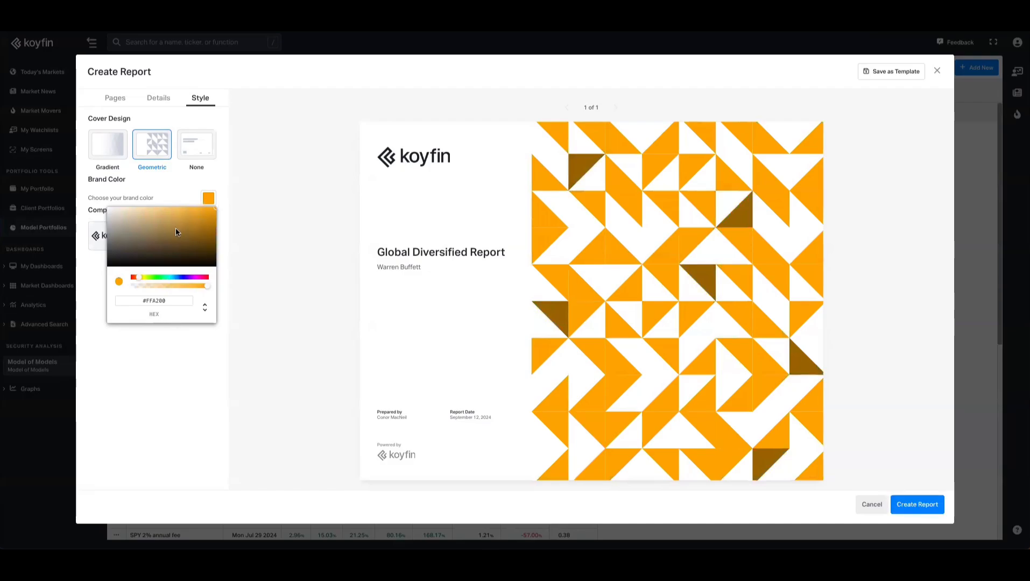
left_click(205, 310)
left_click(206, 312)
left_click(138, 334)
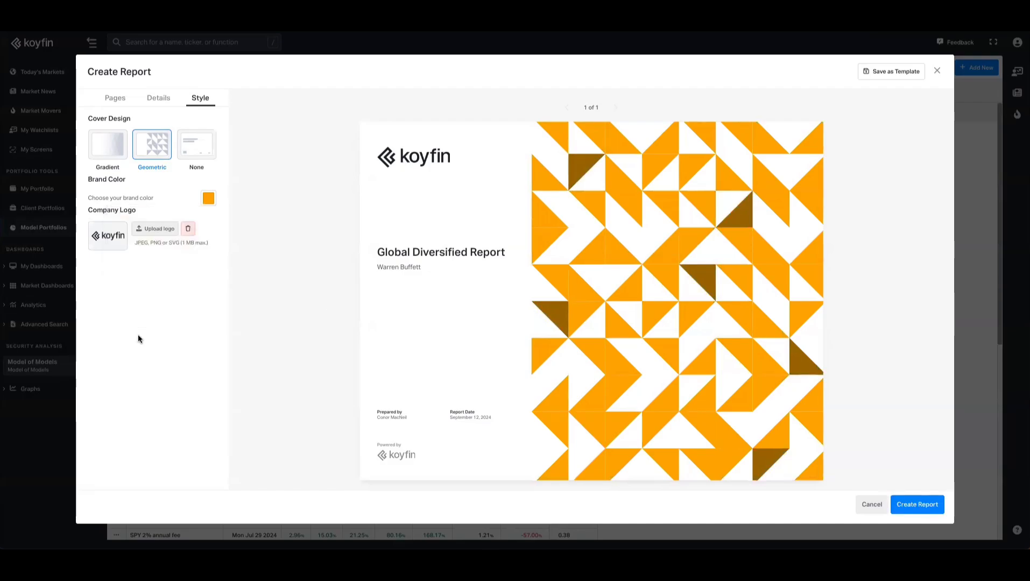
Review the report's page previews, including Comparison Summary, Holdings Summary, Equity and Fixed Income Exposure, Stock X-Ray and Quantitative Metrics.
left_click(117, 98)
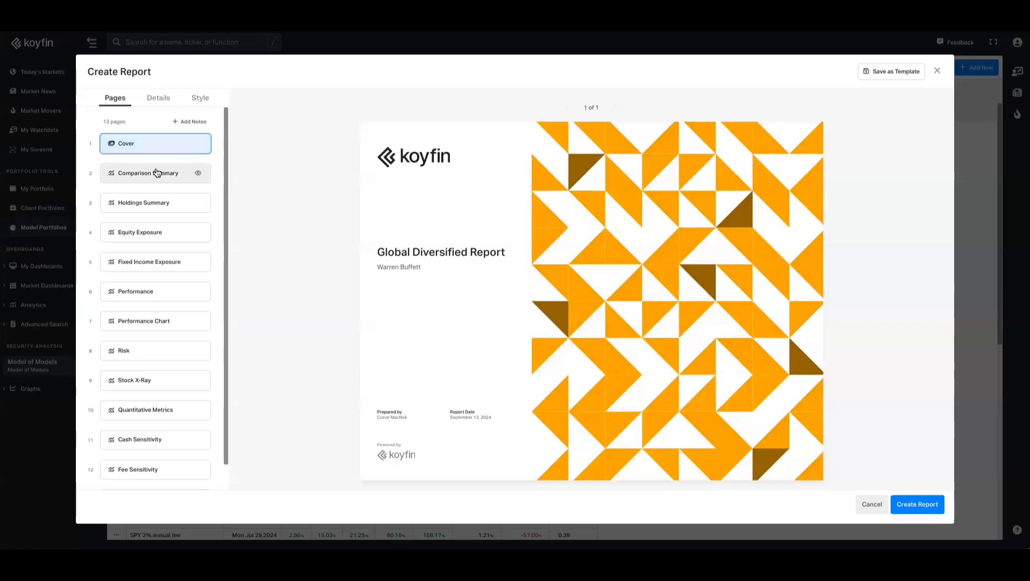
left_click(157, 173)
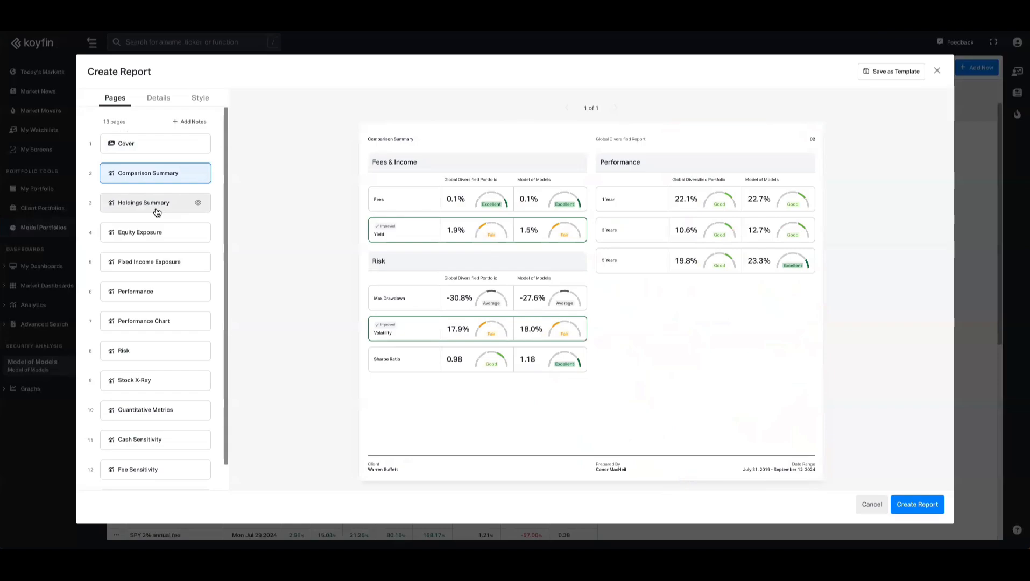
left_click(156, 211)
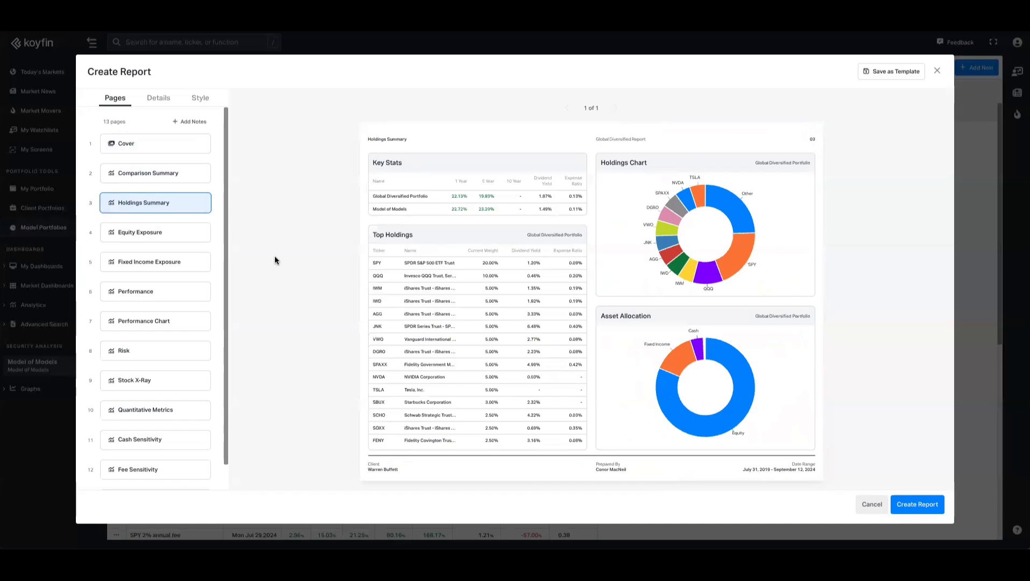
left_click(144, 238)
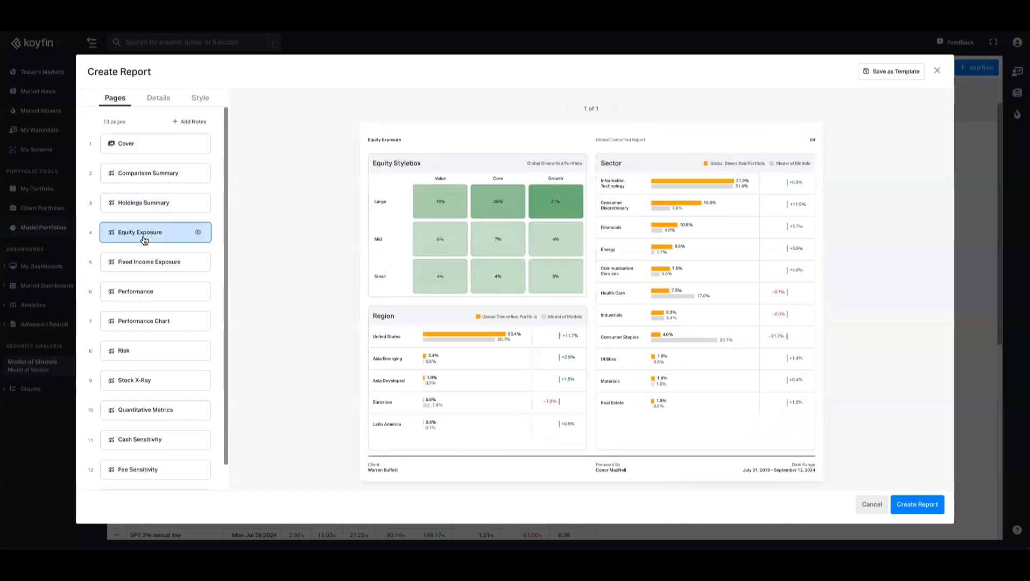
left_click(144, 262)
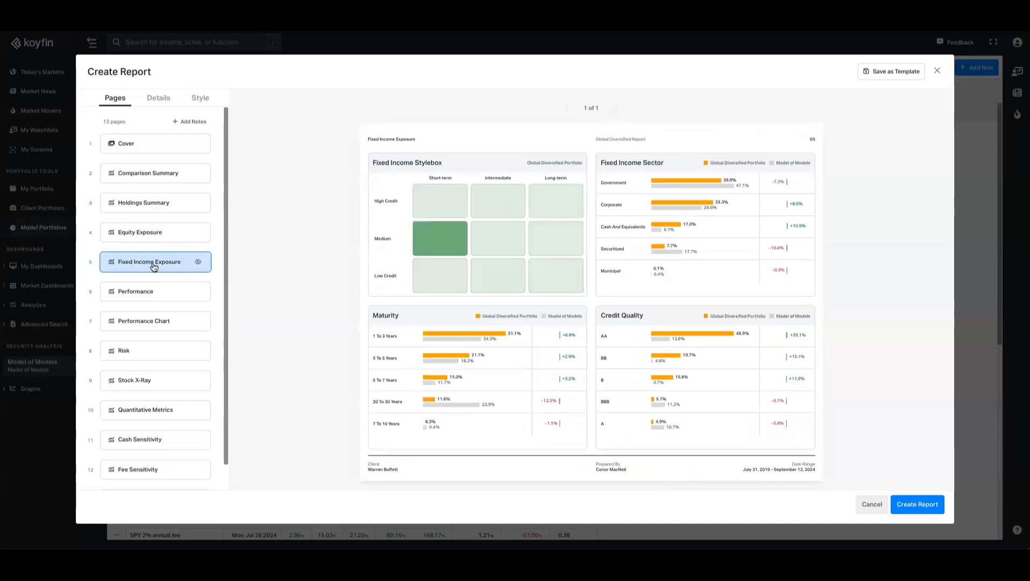
scroll(154, 266, "down", 1)
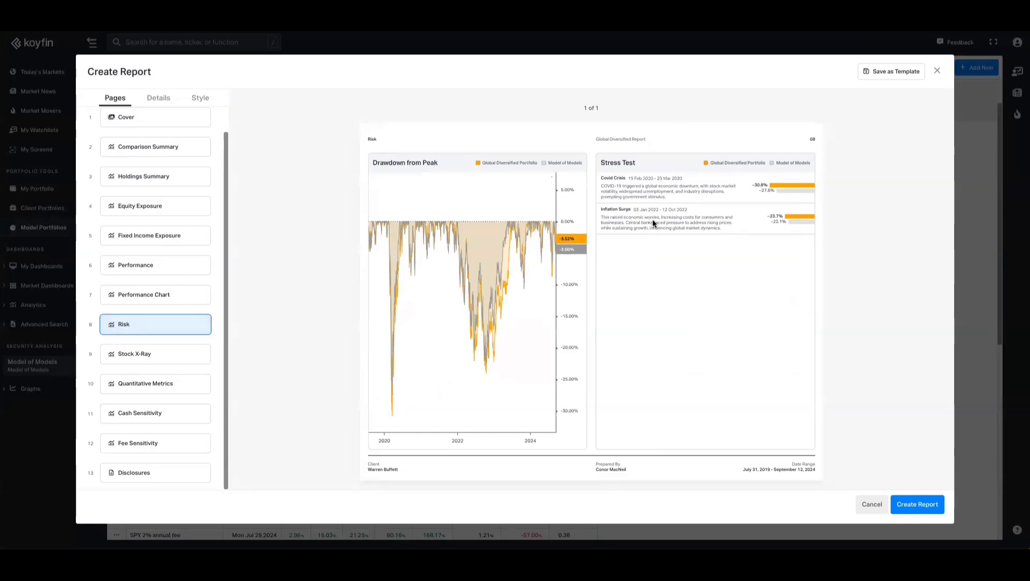
left_click(145, 354)
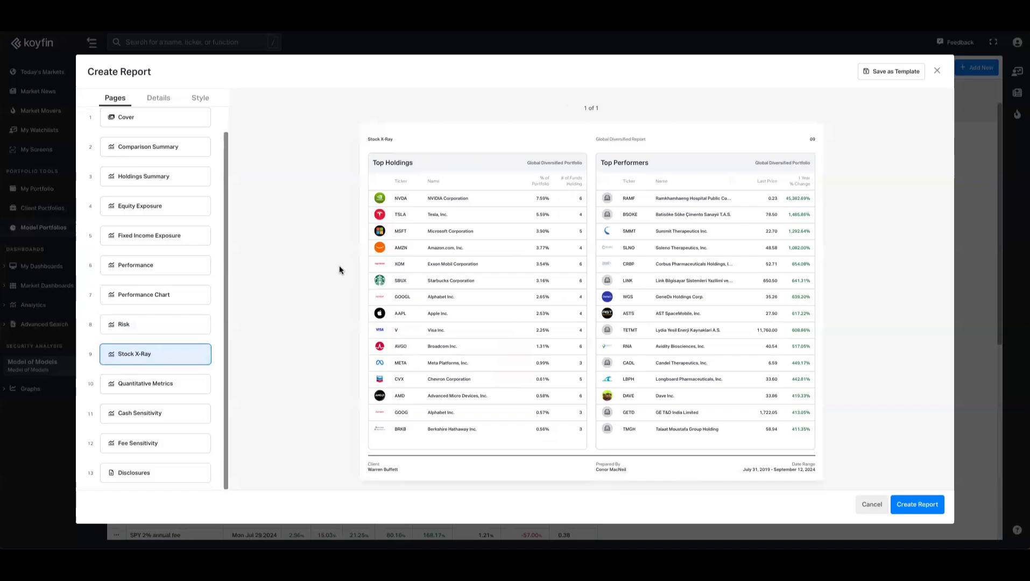
mouse_move(175, 352)
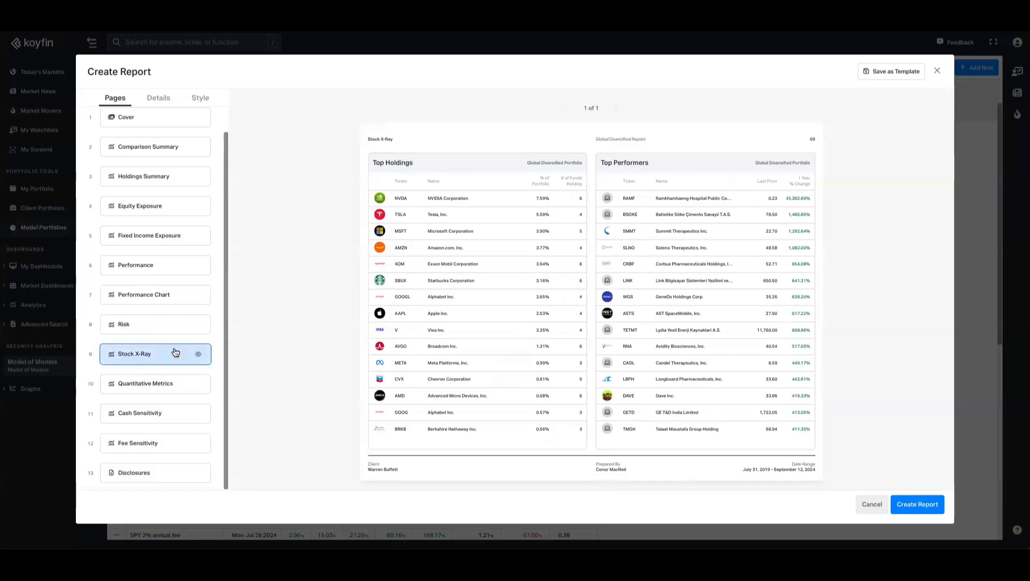
left_click(161, 384)
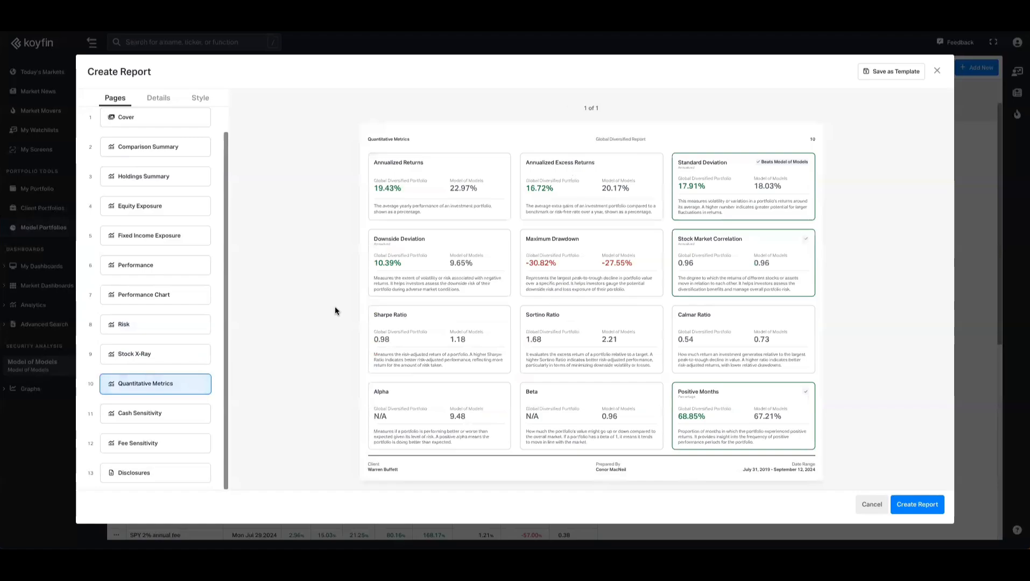
mouse_move(161, 412)
Look at the Disclosures page and its editable text, leaving the wording as it is.
left_click(159, 472)
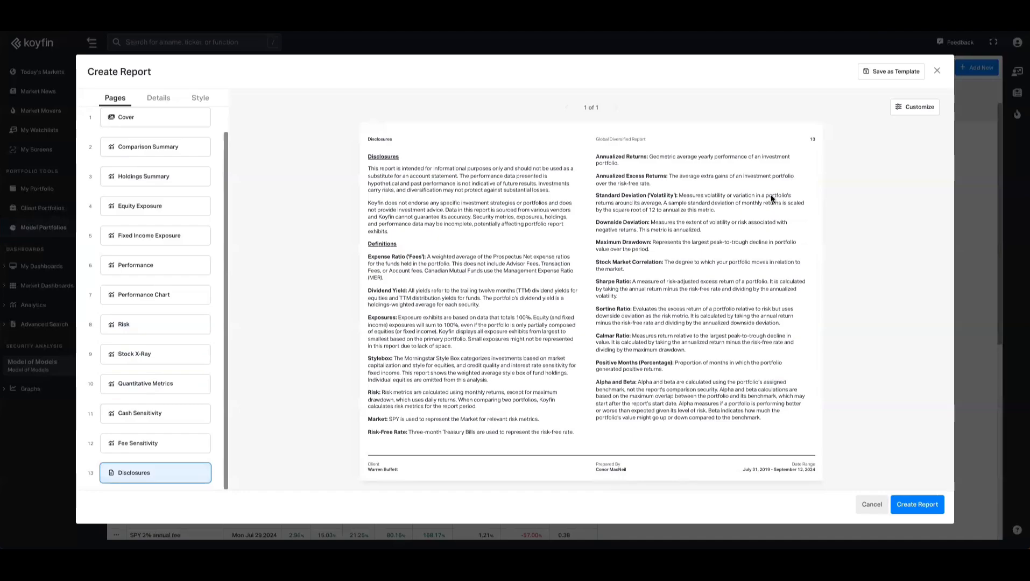
left_click(914, 108)
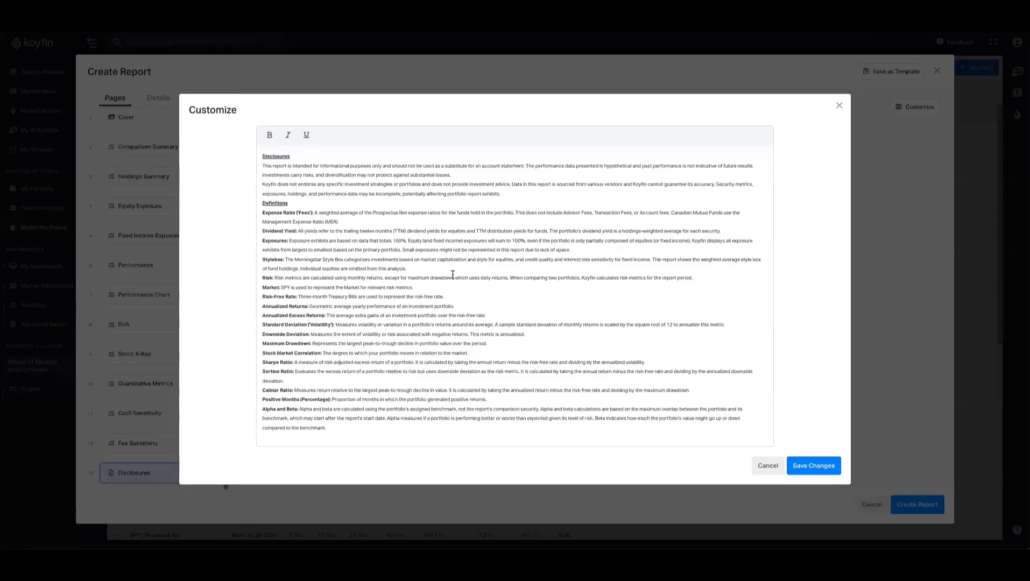
left_click(766, 466)
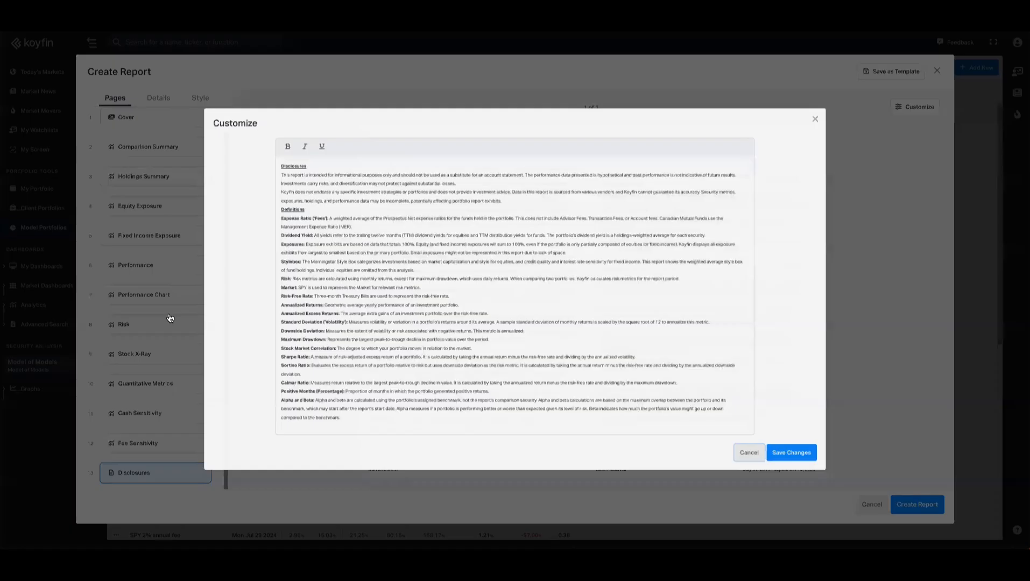
Add a notes page to the report, fill its body with placeholder text and title it "Notes Title".
scroll(168, 318, "up", 1)
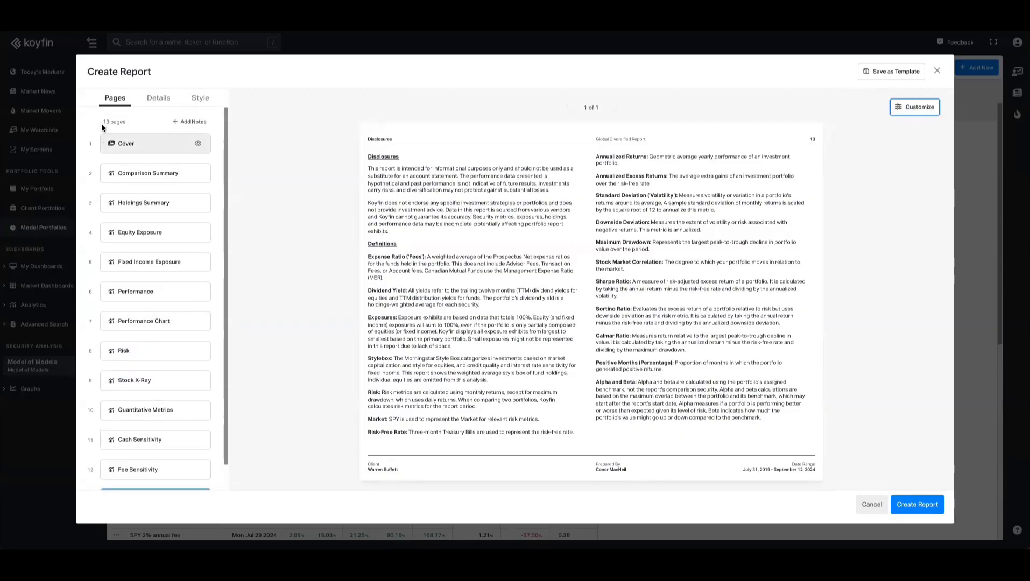
left_click_drag(101, 122, 183, 123)
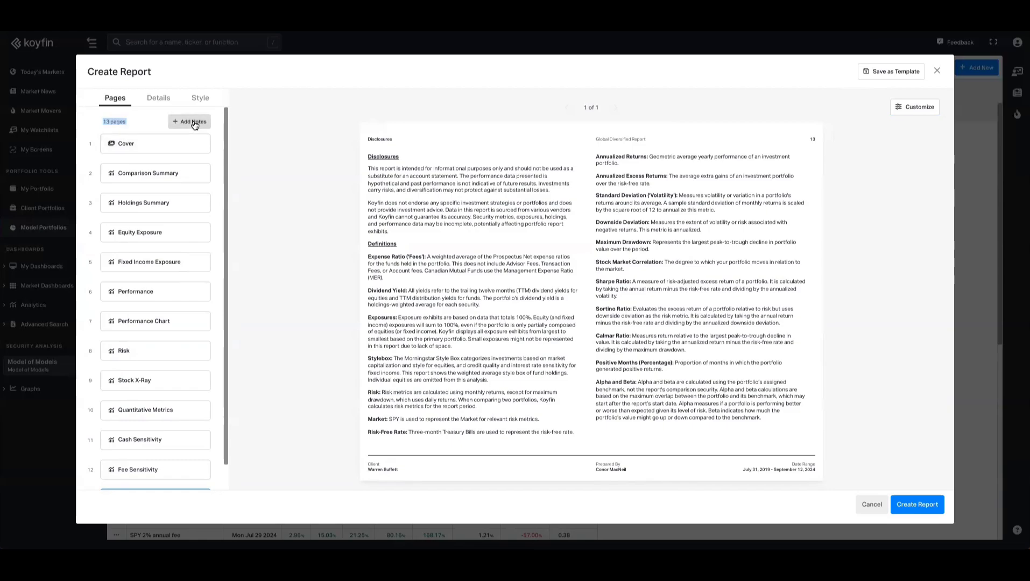
left_click(191, 121)
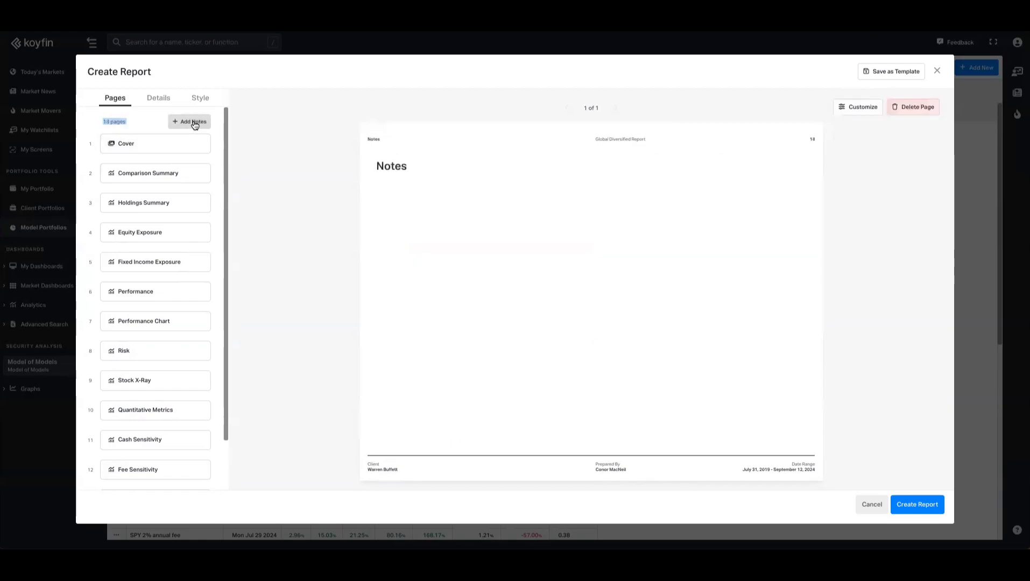
left_click(858, 107)
type("dirghpusfjnkemdresdtfbfdsegrt")
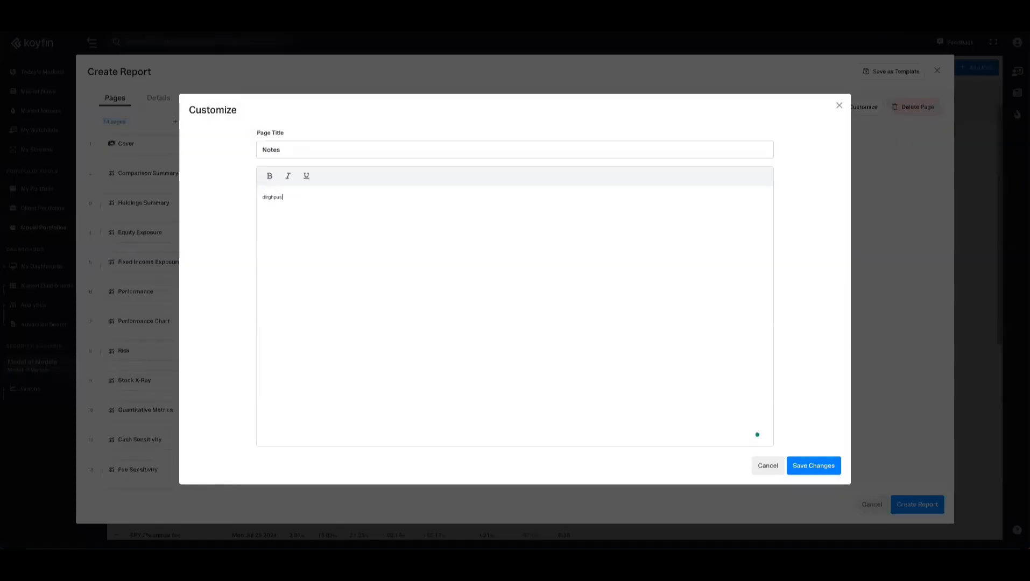
left_click(310, 156)
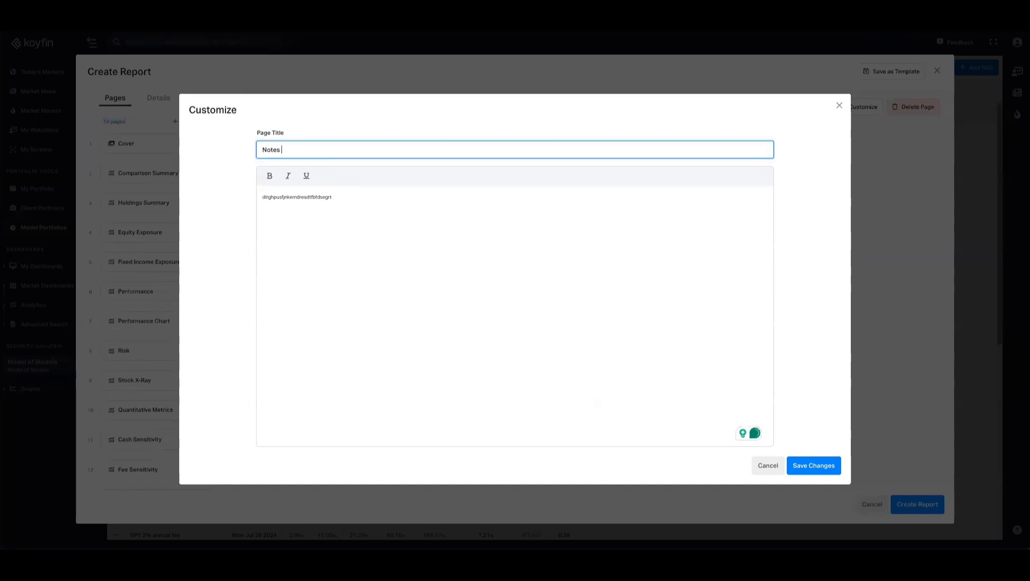
type("Title")
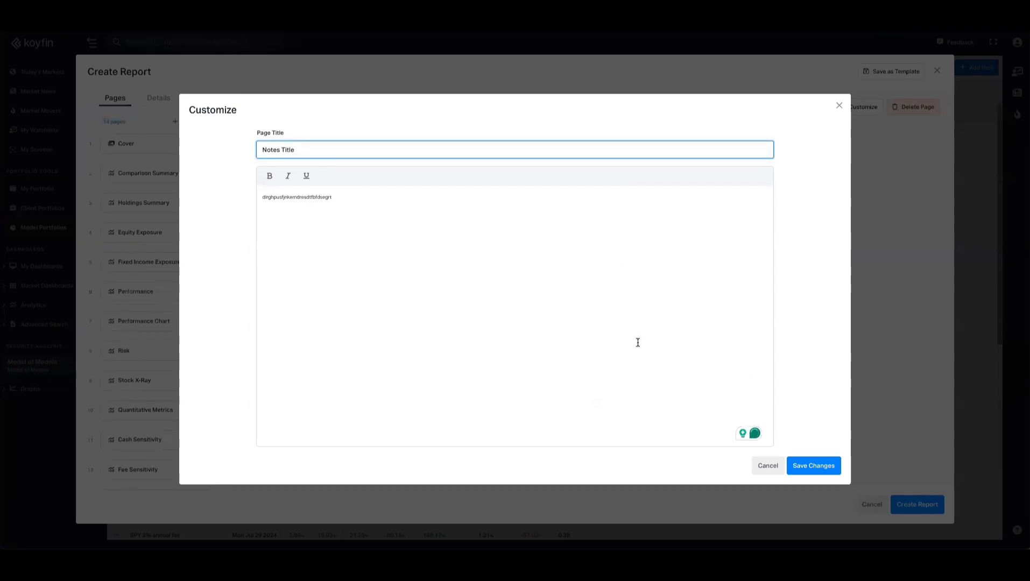
left_click(813, 466)
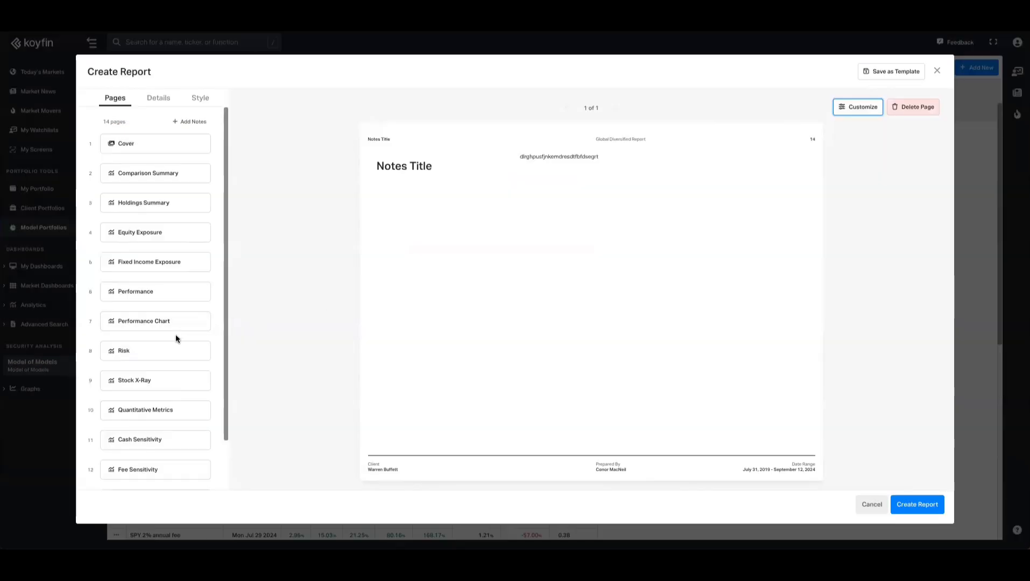
Check the Notes Title page at the end of the page list, then return to the cover.
scroll(175, 338, "down", 2)
left_click(144, 472)
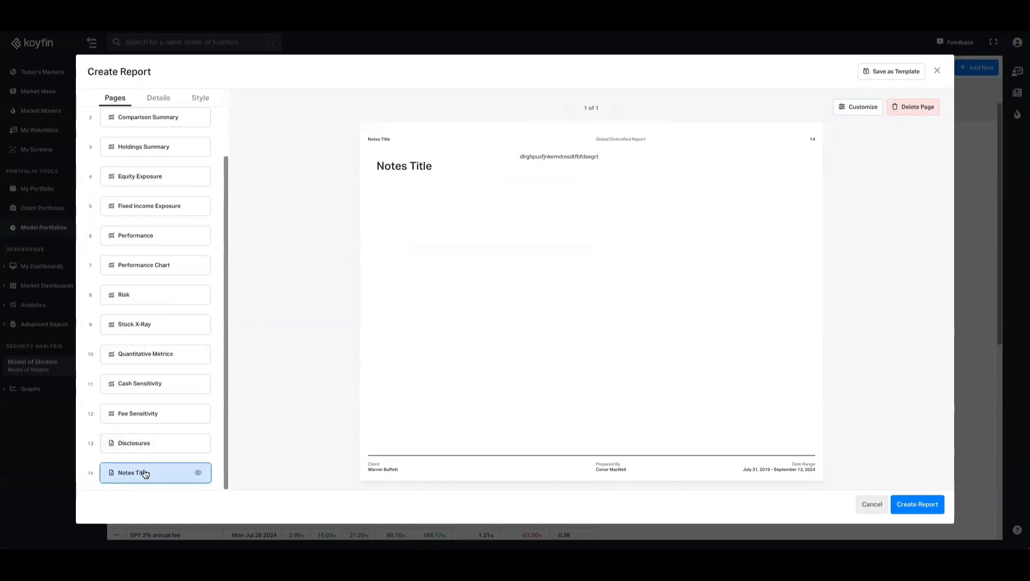
left_click_drag(144, 473, 173, 470)
scroll(169, 399, "up", 2)
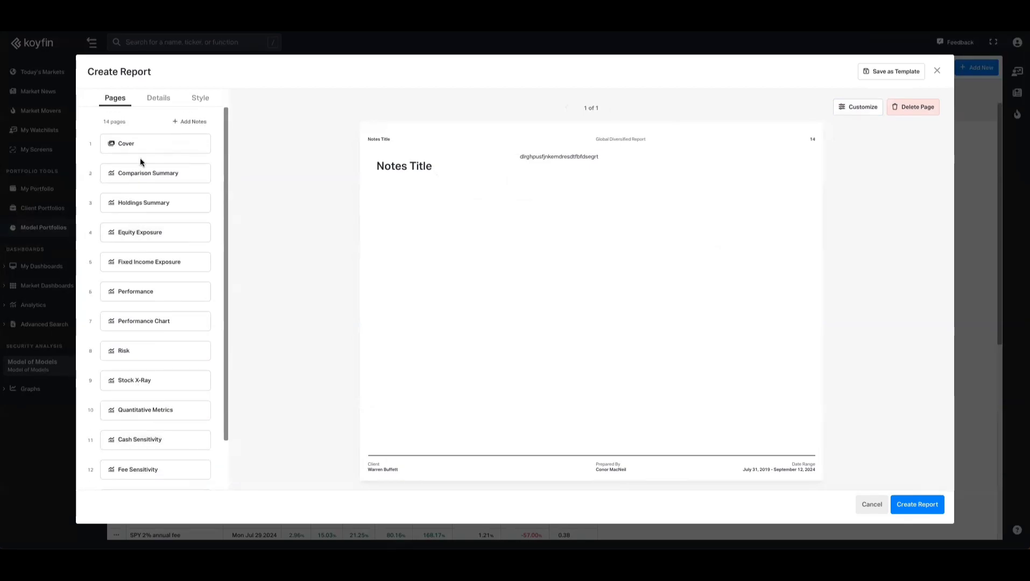
left_click(141, 151)
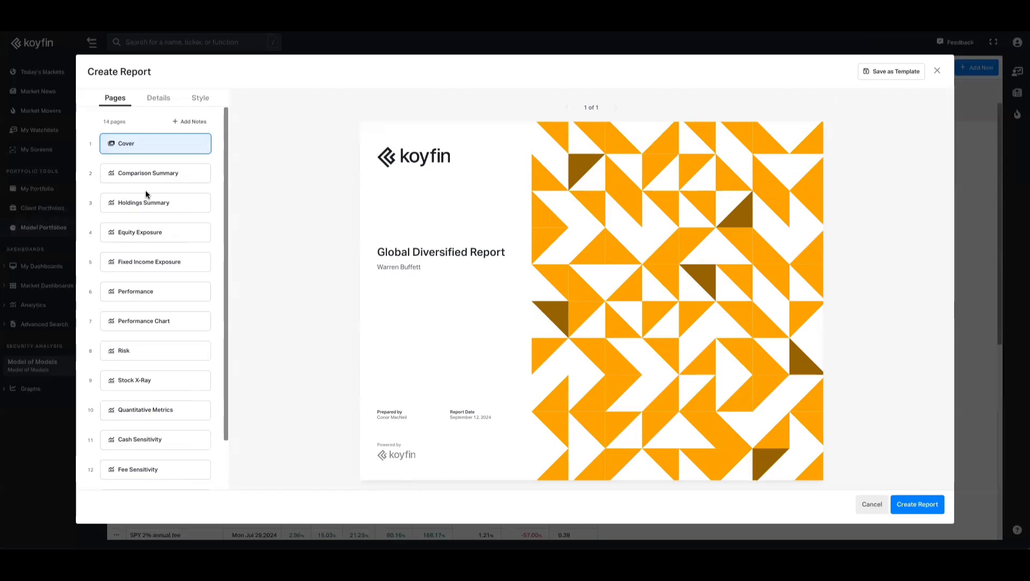
Hide the Fixed Income Exposure page from the report and include it again.
left_click(148, 258)
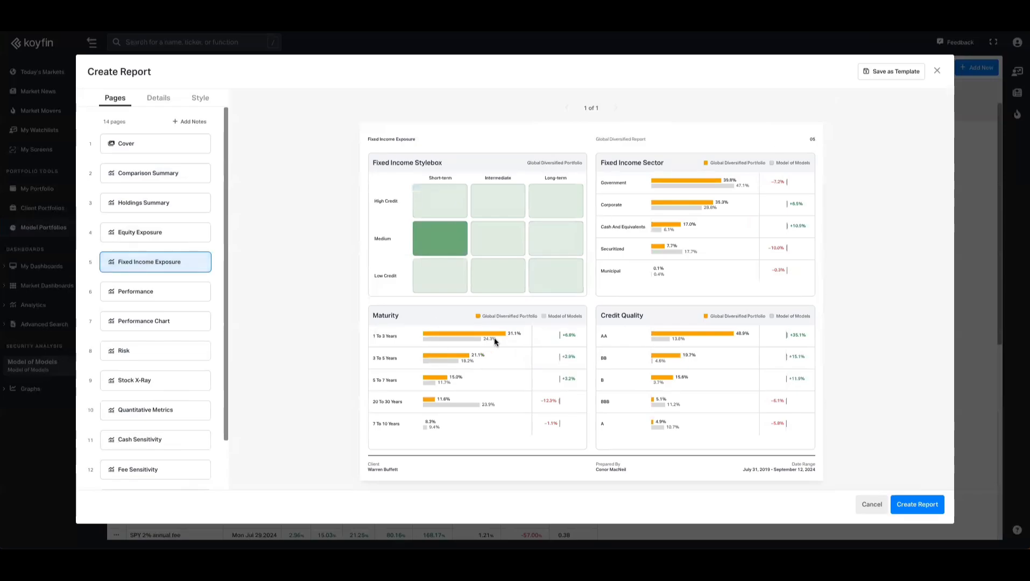
left_click(198, 263)
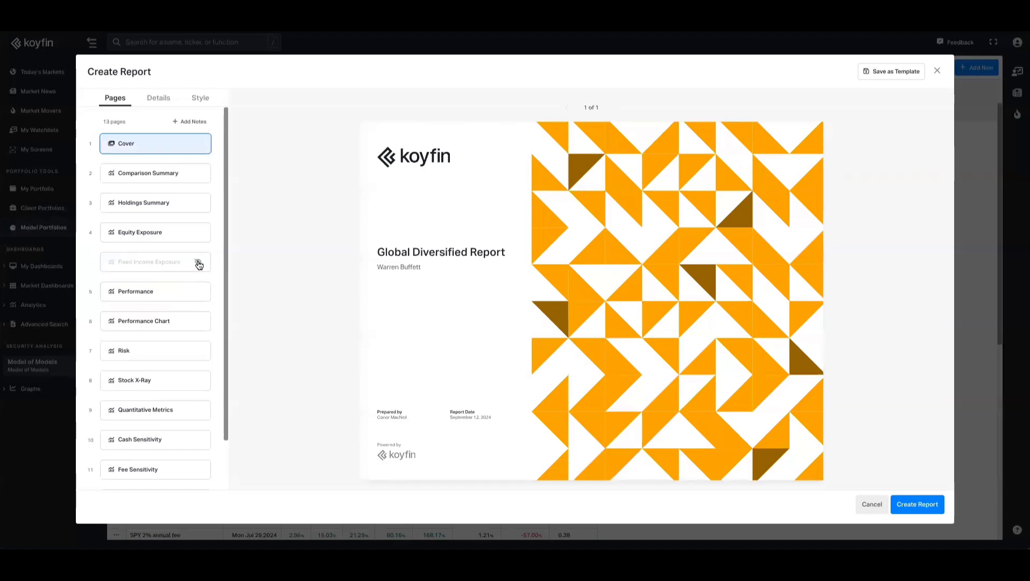
left_click(198, 264)
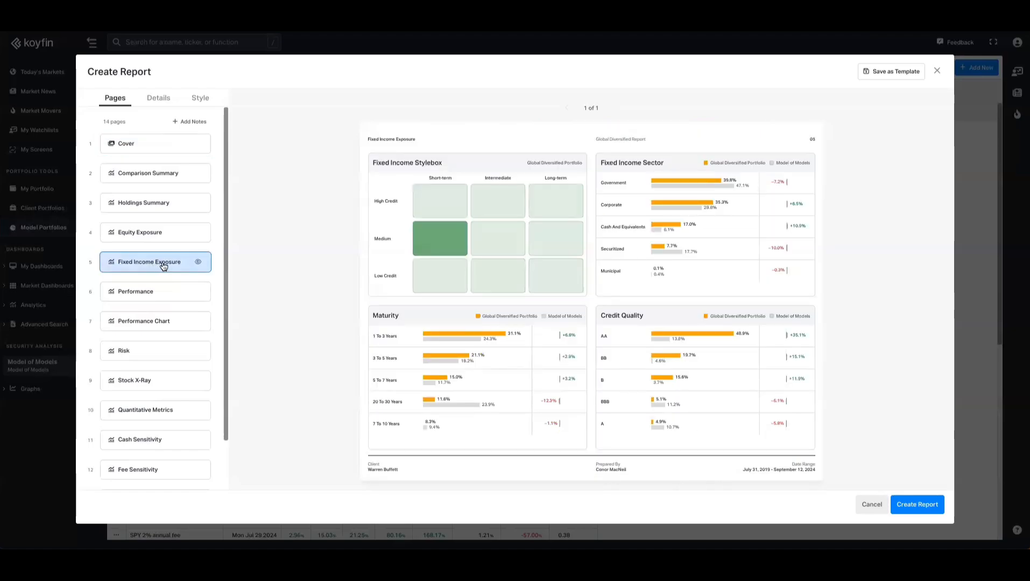
Move the Fixed Income Exposure page to position 10, between Quantitative Metrics and Cash Sensitivity.
left_click_drag(179, 262, 175, 362)
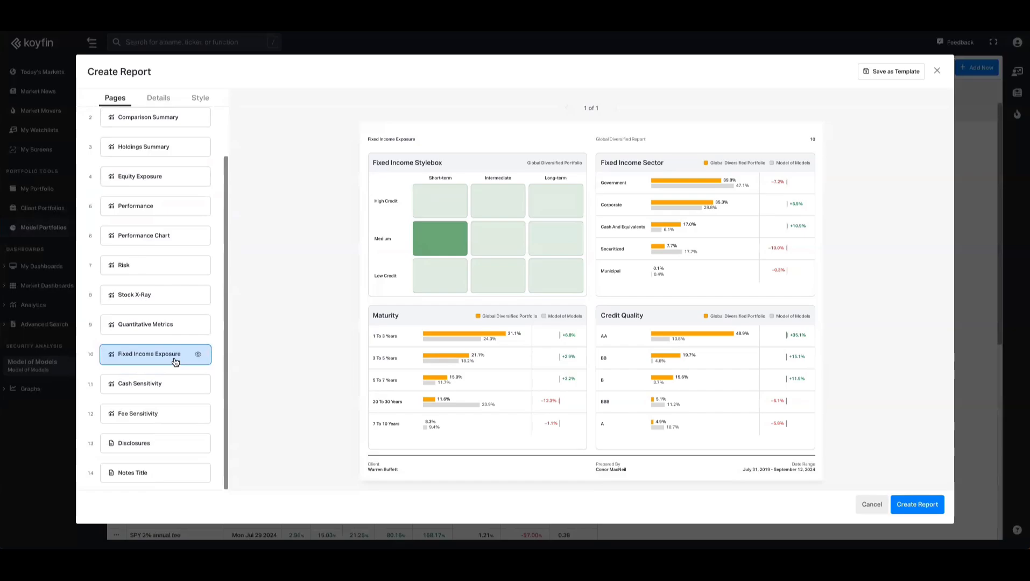
scroll(175, 361, "up", 1)
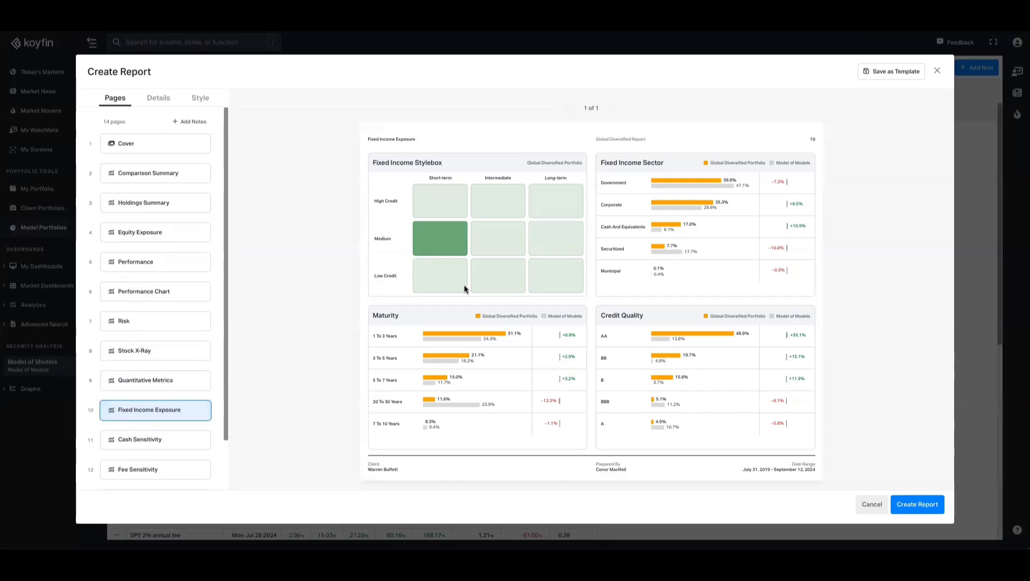
Generate the report and look through its pages in the print preview.
left_click(910, 504)
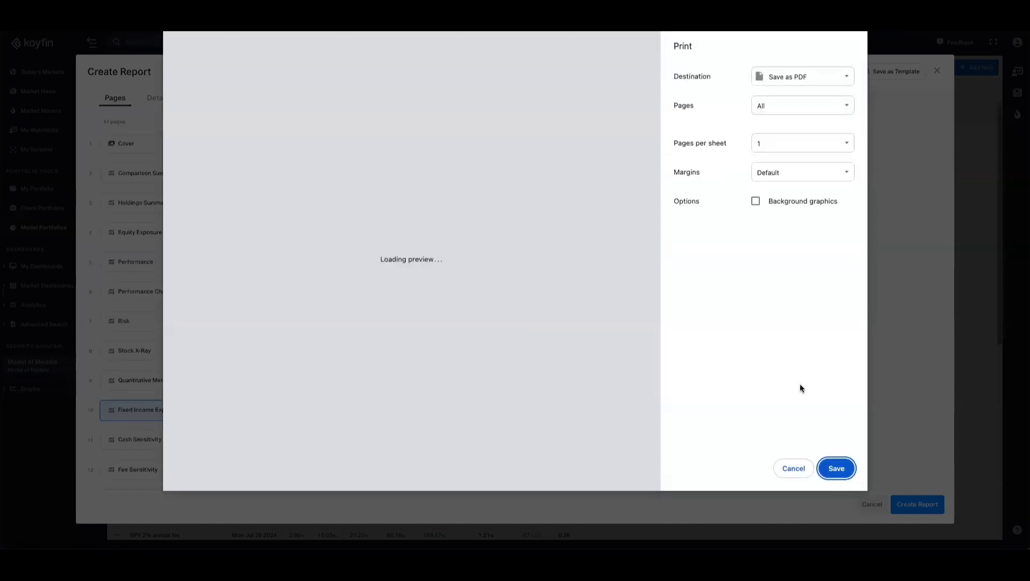
scroll(555, 347, "down", 10)
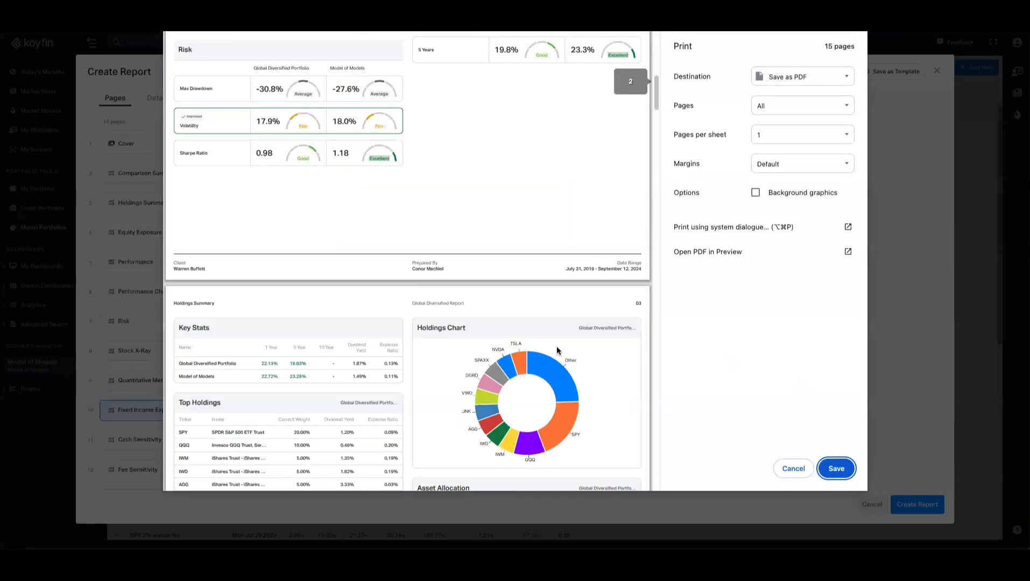
scroll(555, 345, "down", 10)
scroll(555, 345, "up", 10)
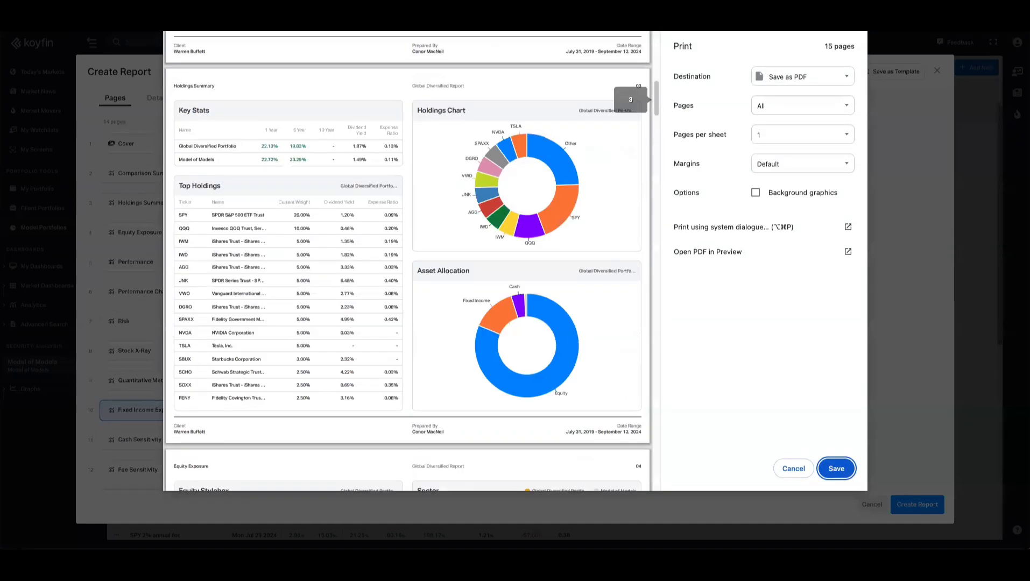
scroll(552, 346, "up", 2)
scroll(563, 183, "up", 12)
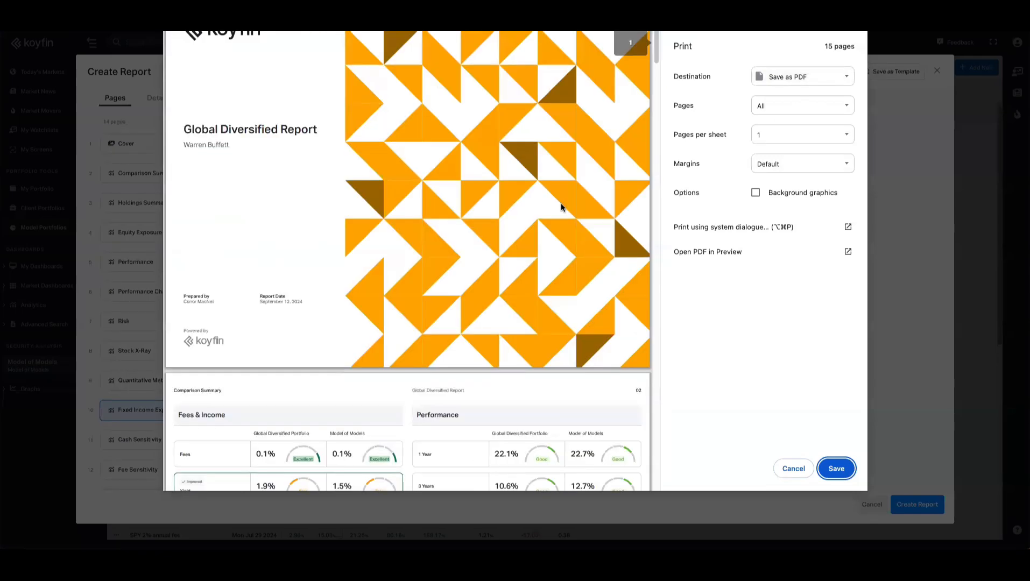
scroll(576, 231, "down", 12)
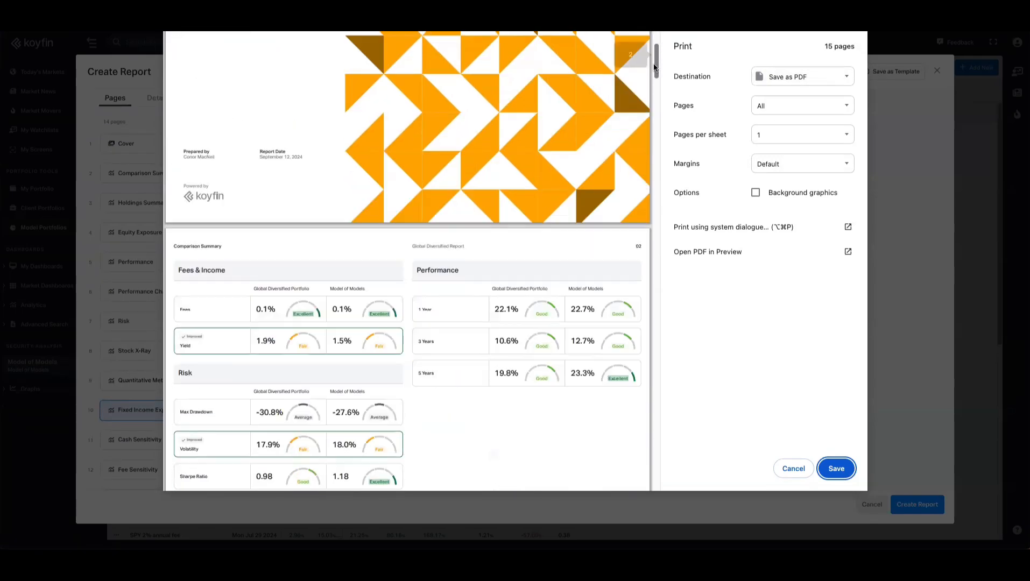
left_click_drag(650, 110, 654, 38)
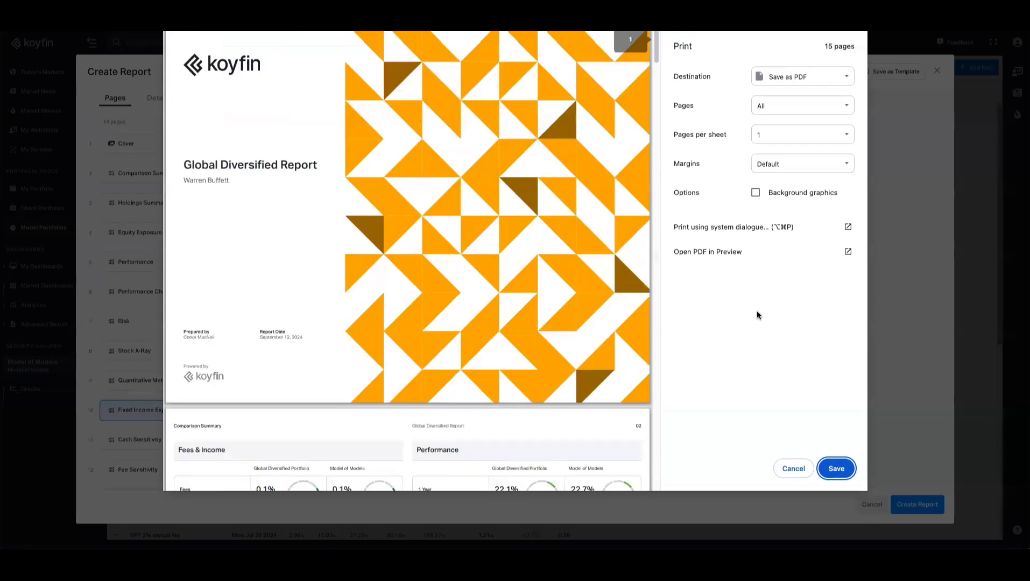
Save all pages of the report as a PDF and check the first pages of the saved document.
left_click(836, 469)
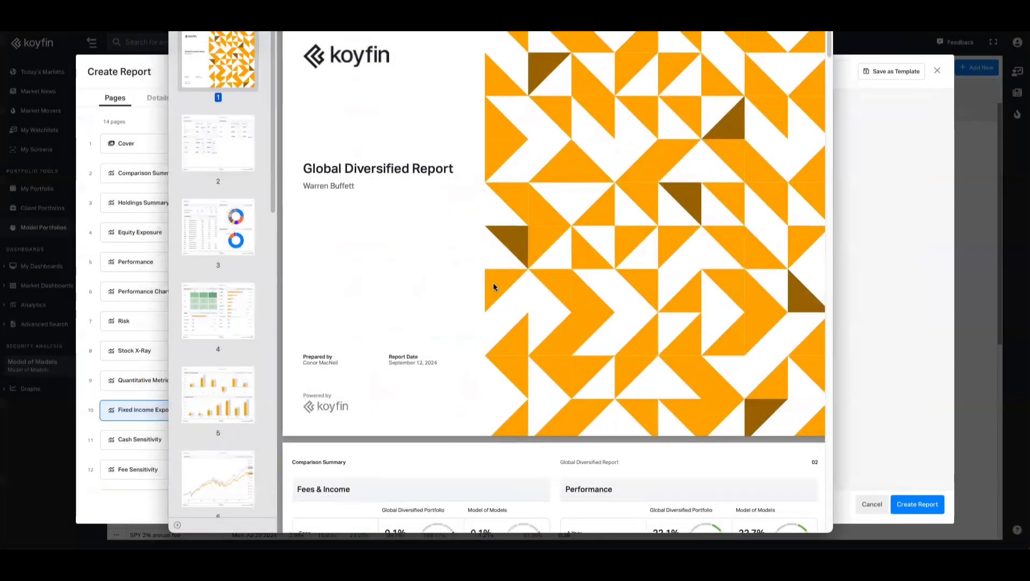
scroll(493, 285, "down", 5)
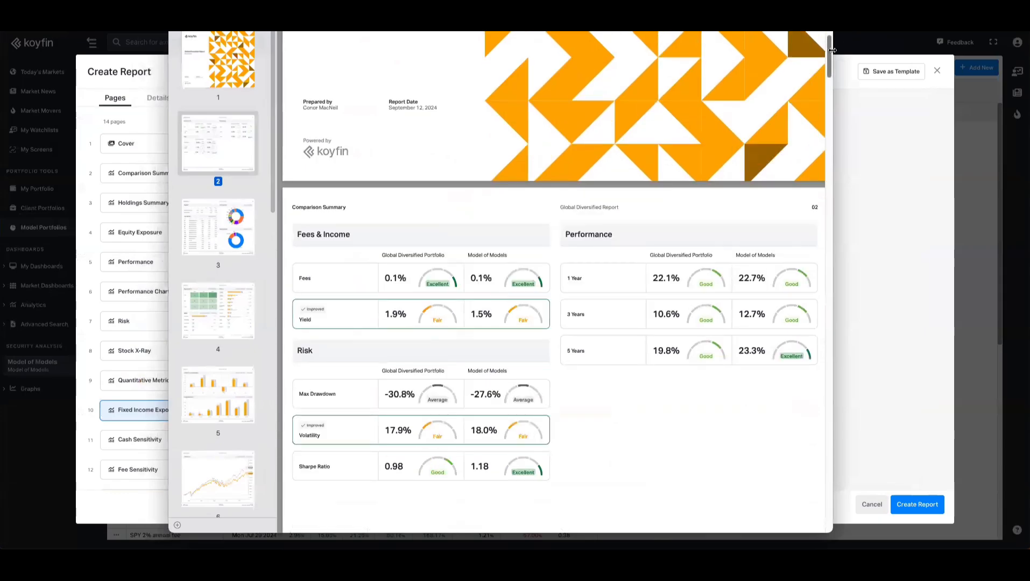
Look through the saved PDF pages, then view the Comparison Summary page in the report editor.
scroll(827, 124, "down", 7)
left_click_drag(826, 123, 826, 65)
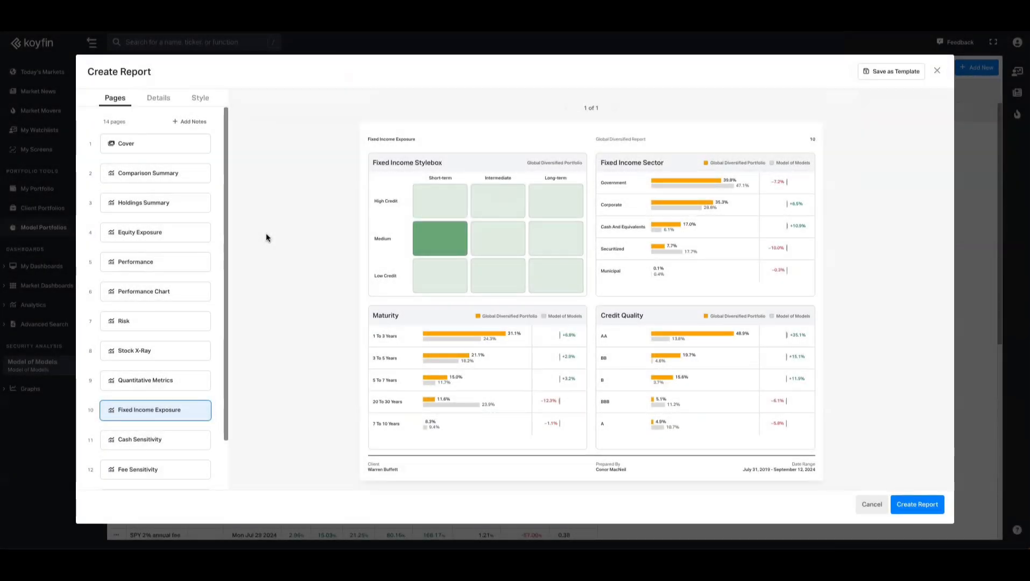
left_click(157, 177)
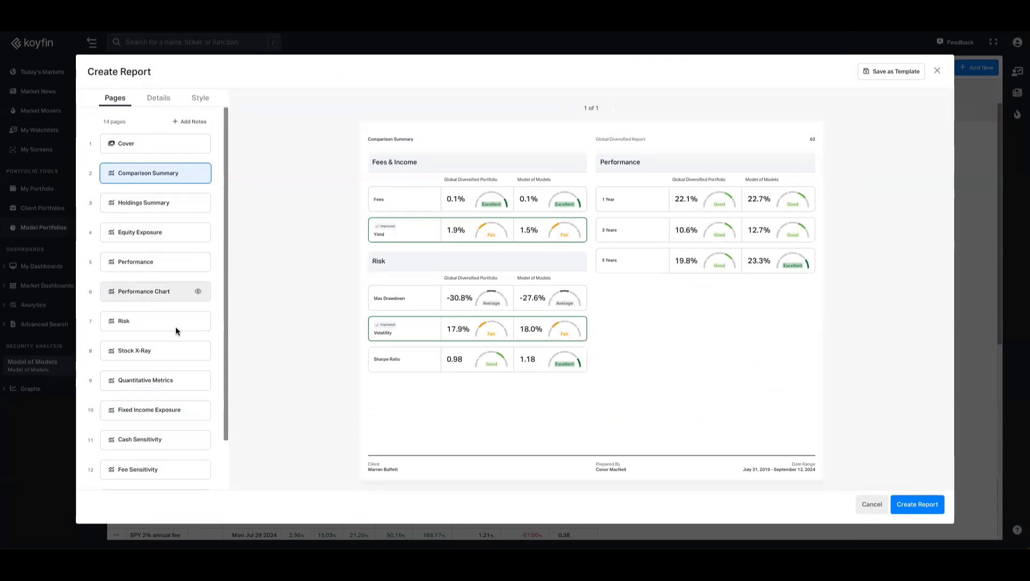
Save the report setup as a new template named Proposal Template and close the report editor.
left_click(879, 74)
triple_click(494, 318)
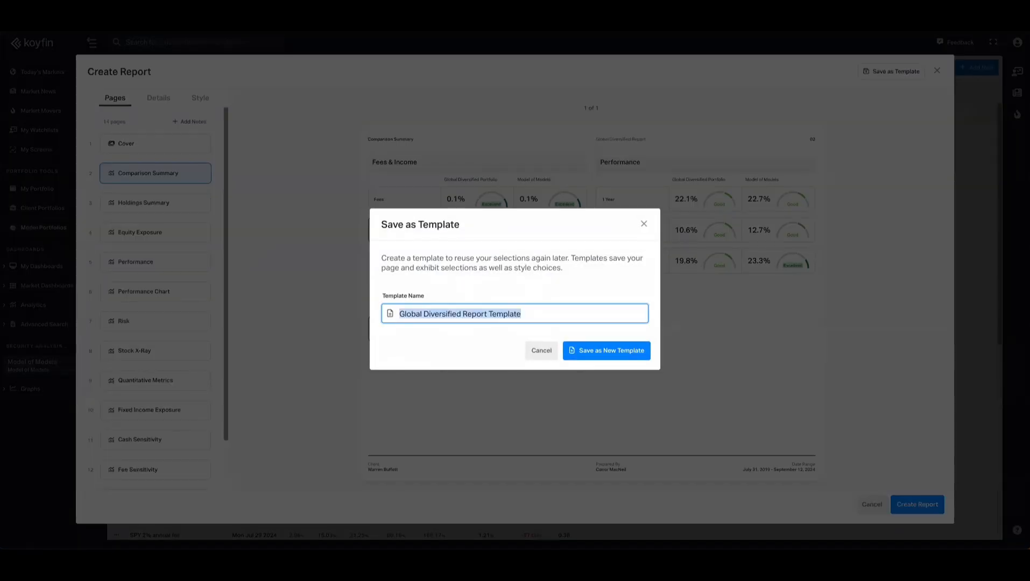
type("Proposal Template")
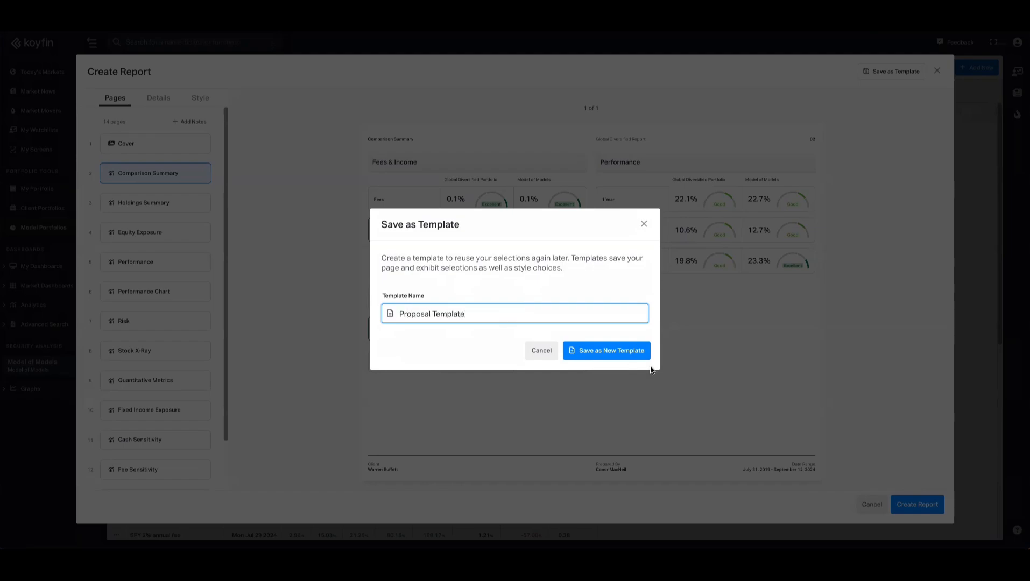
left_click(629, 354)
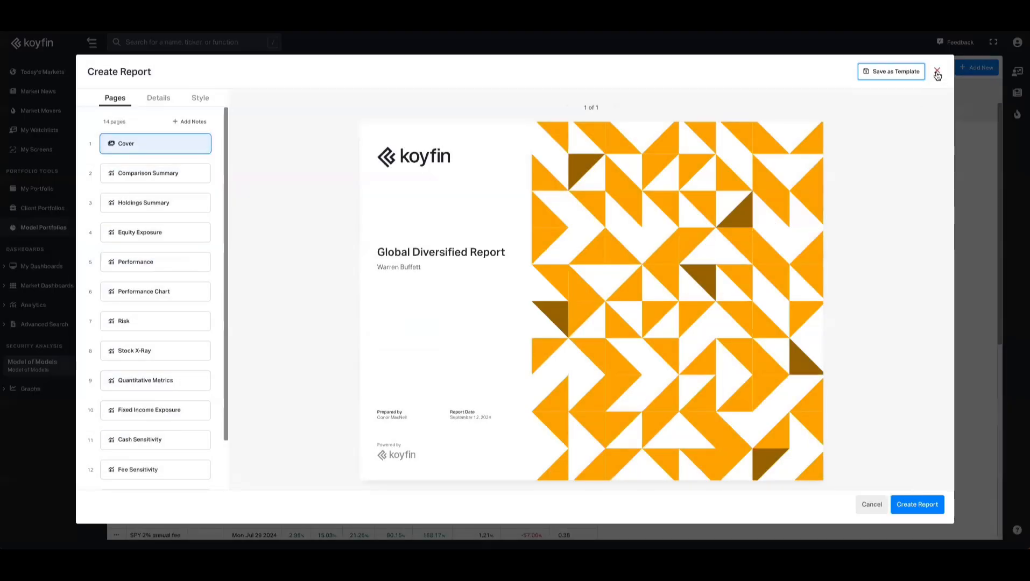
left_click(937, 73)
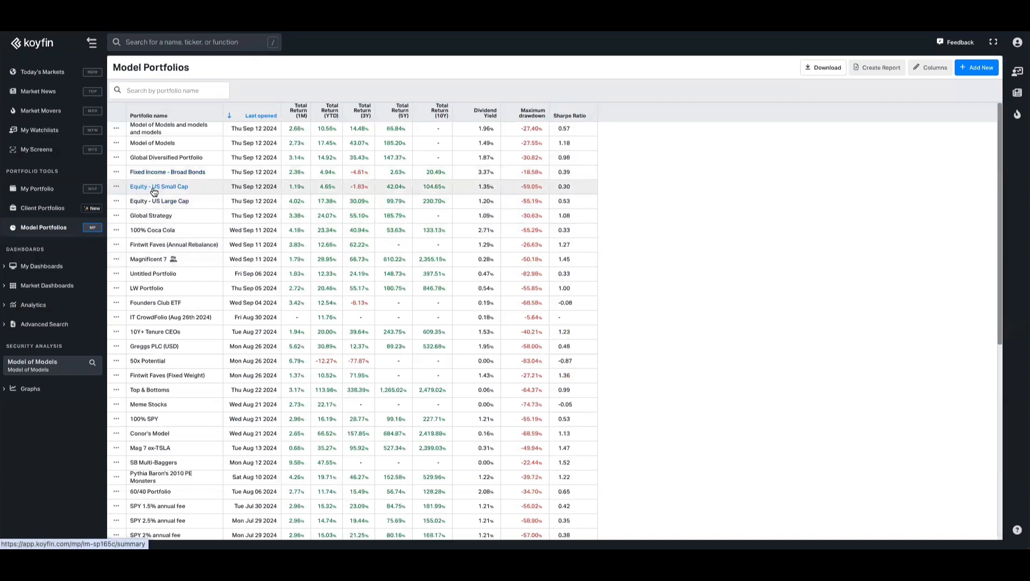
Open the Equity - US Small Cap model portfolio and start a report from Proposal Template, keeping the prefilled portfolio and report details.
left_click(164, 187)
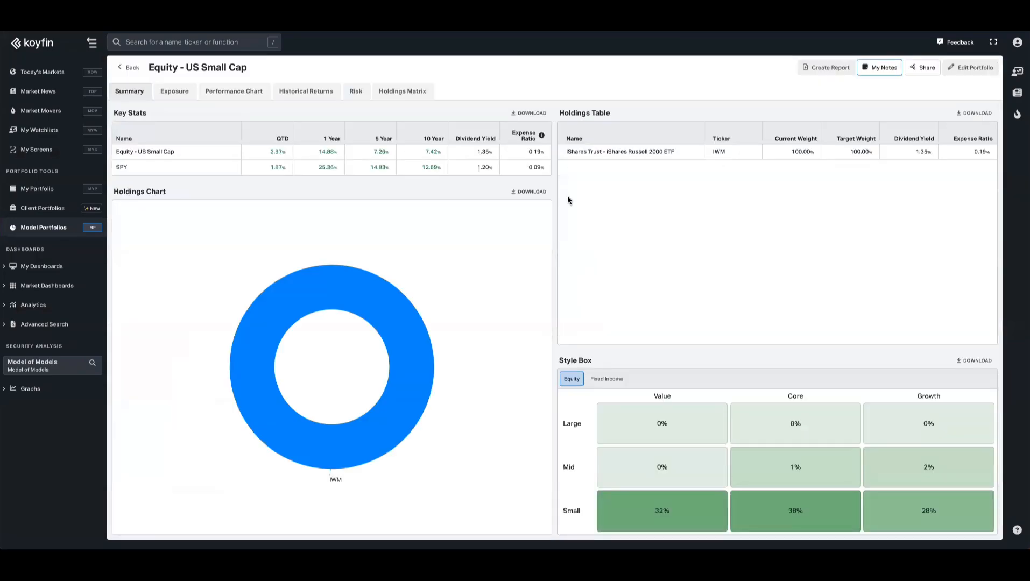
left_click(822, 72)
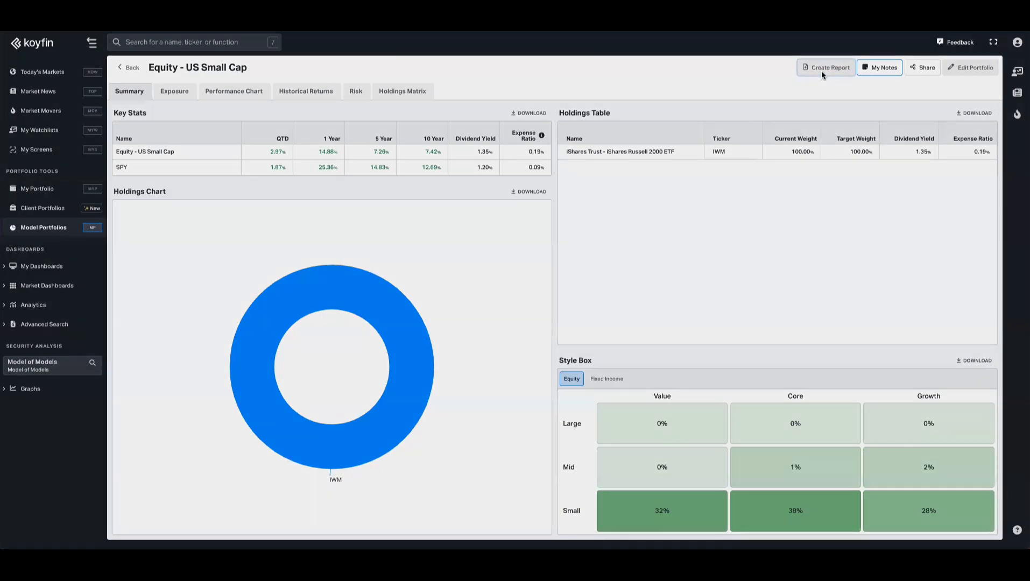
left_click(822, 71)
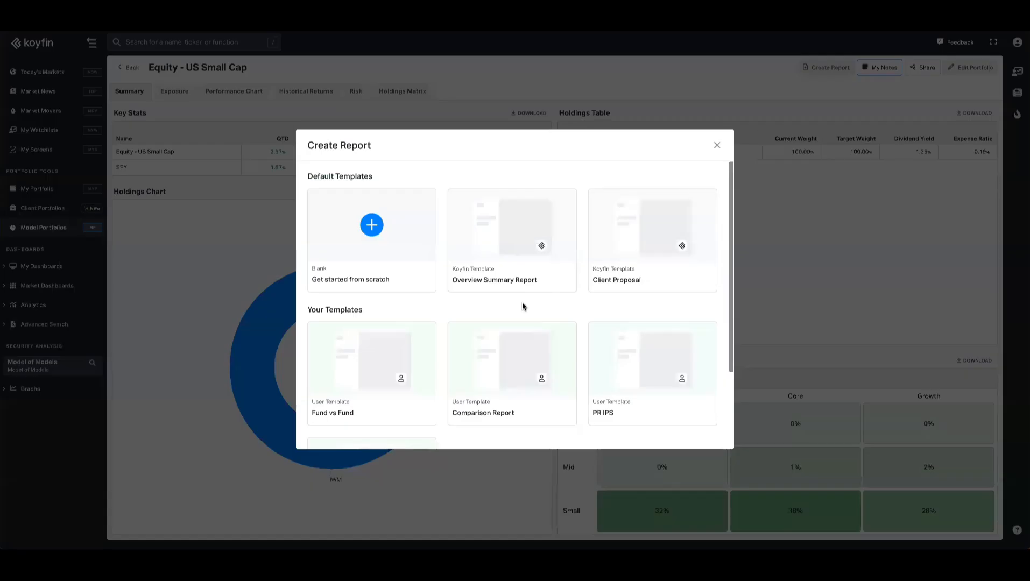
scroll(521, 304, "down", 2)
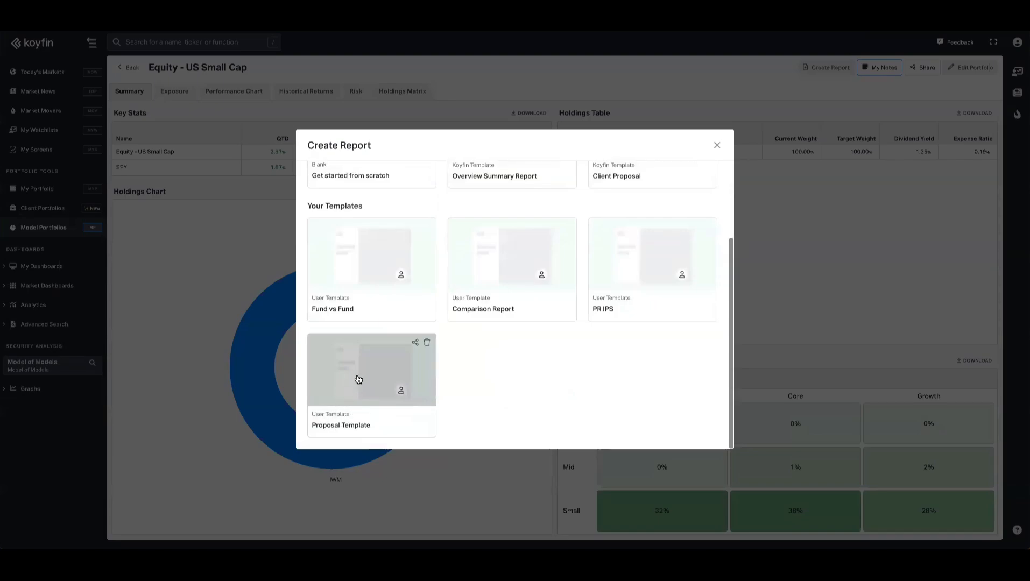
left_click(358, 379)
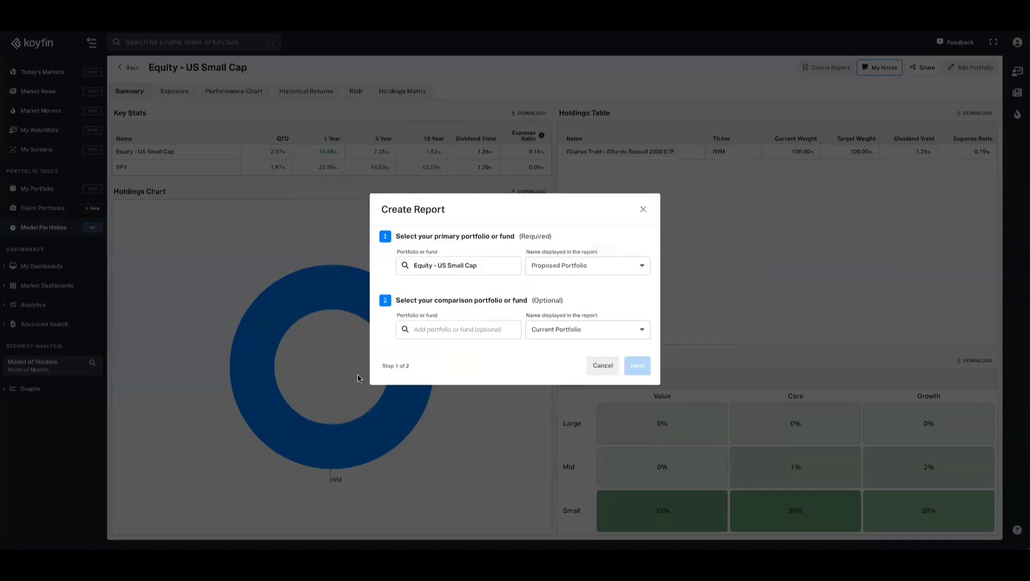
left_click(637, 366)
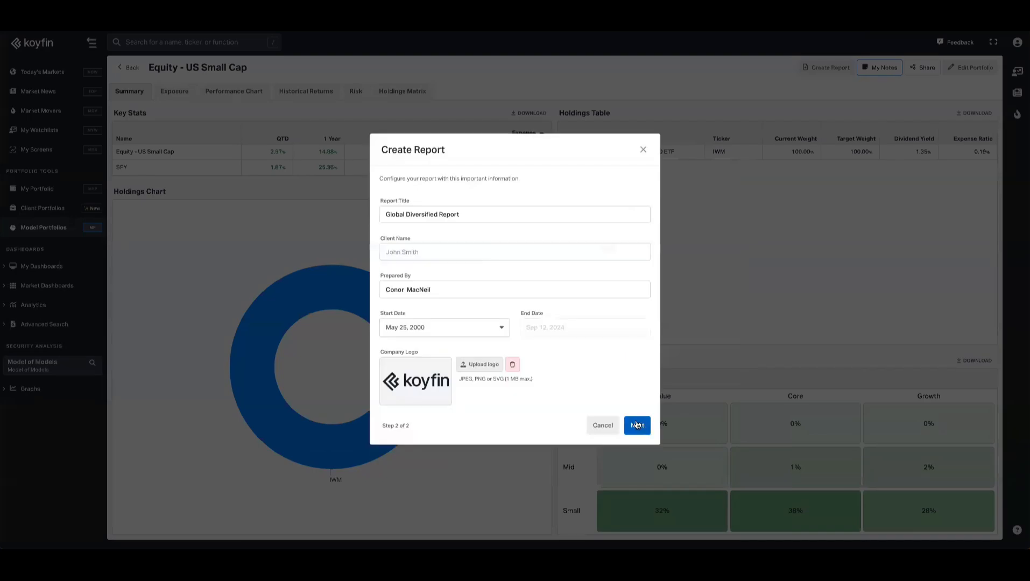
left_click(636, 425)
Check the Notes Title and Disclosures pages carried over from the template.
scroll(177, 291, "down", 1)
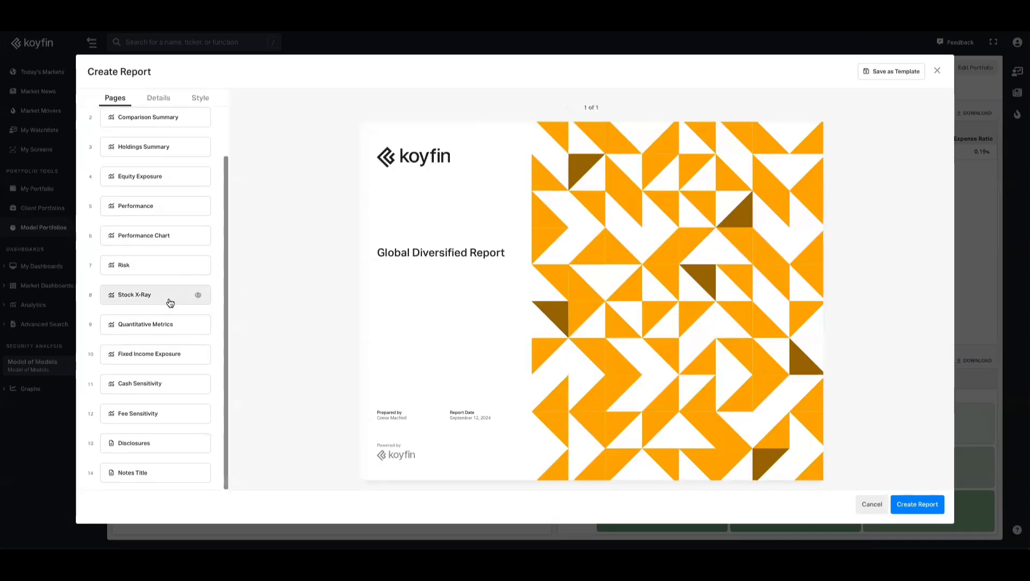
left_click(138, 472)
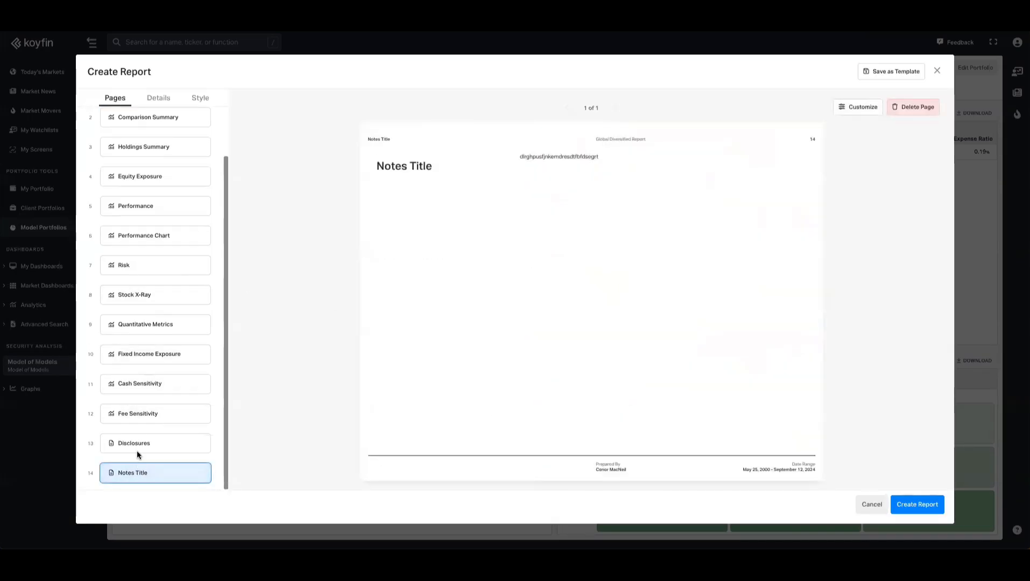
left_click(135, 448)
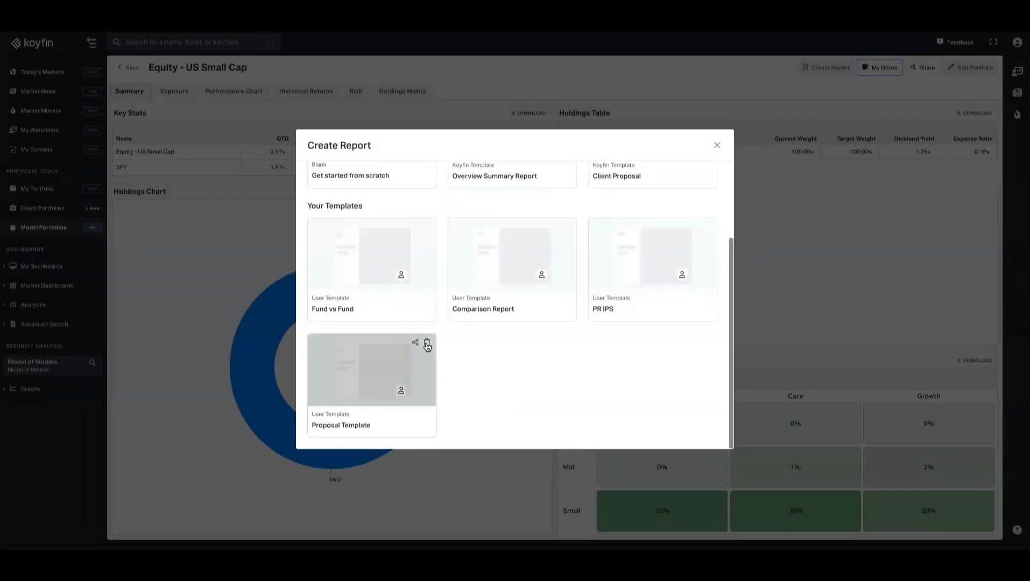
Permanently delete Proposal Template from the saved report templates.
left_click(427, 339)
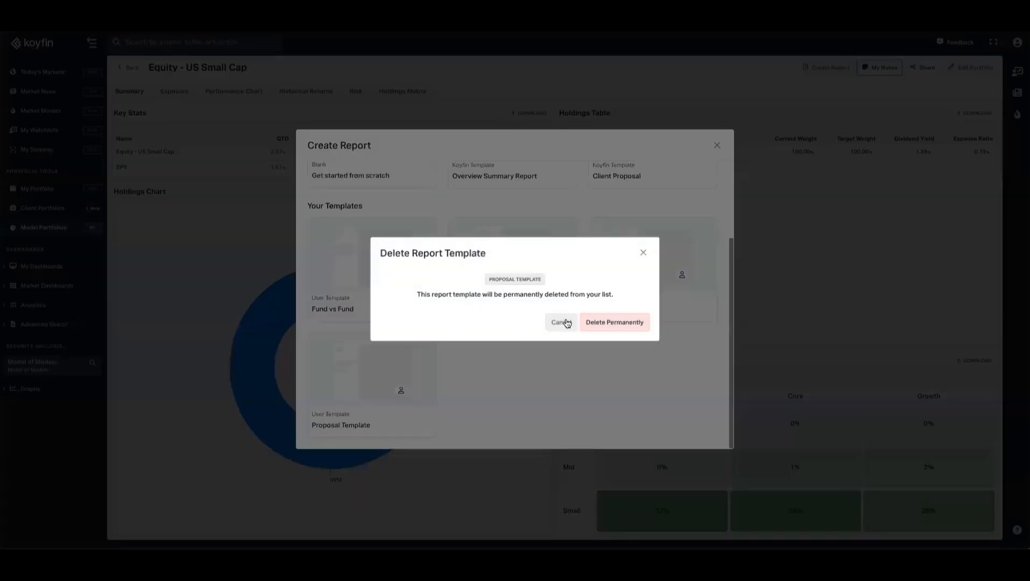
left_click(600, 323)
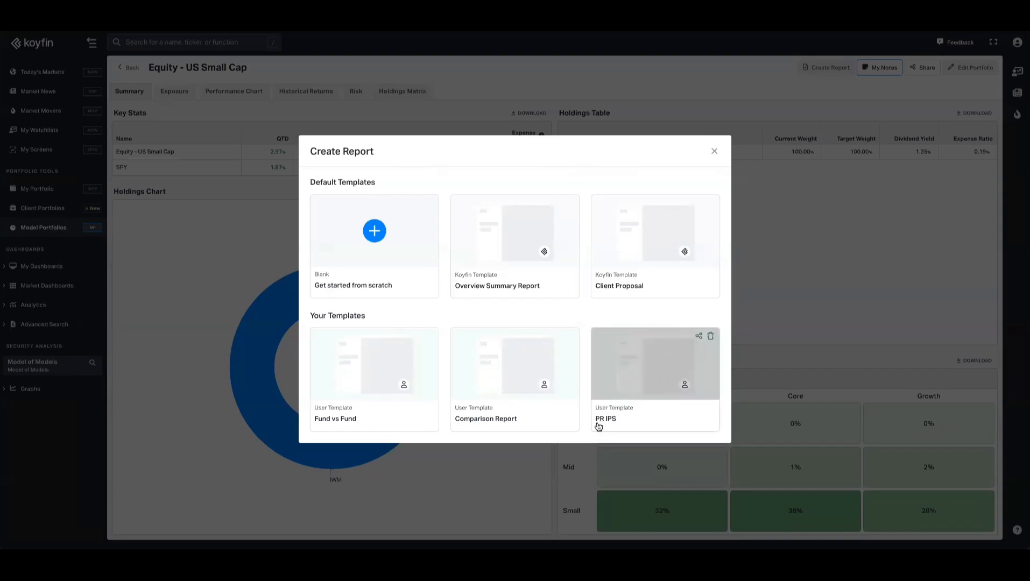
Start a report for Equity - US Small Cap from the PR IPS template, keeping the prefilled portfolio and report details.
left_click(635, 377)
left_click(635, 374)
left_click(634, 421)
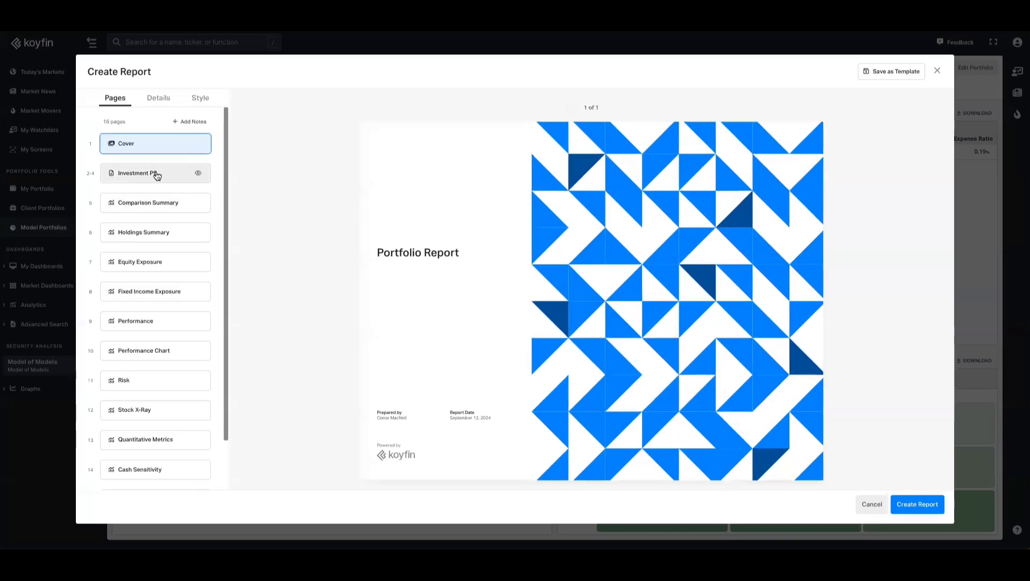
Read through the three-page Investment PS section of the report and close the report editor.
left_click(156, 174)
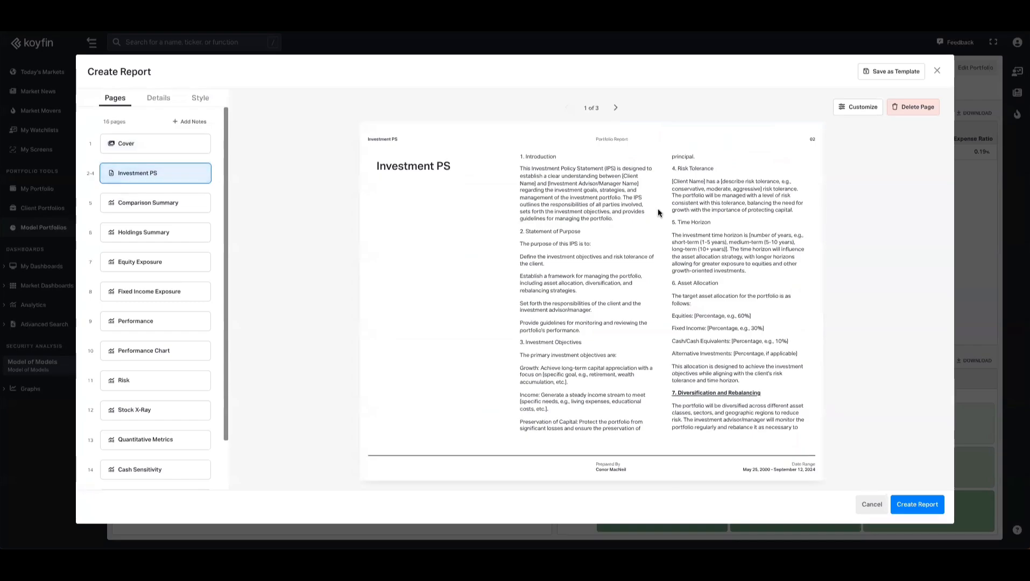
left_click(616, 110)
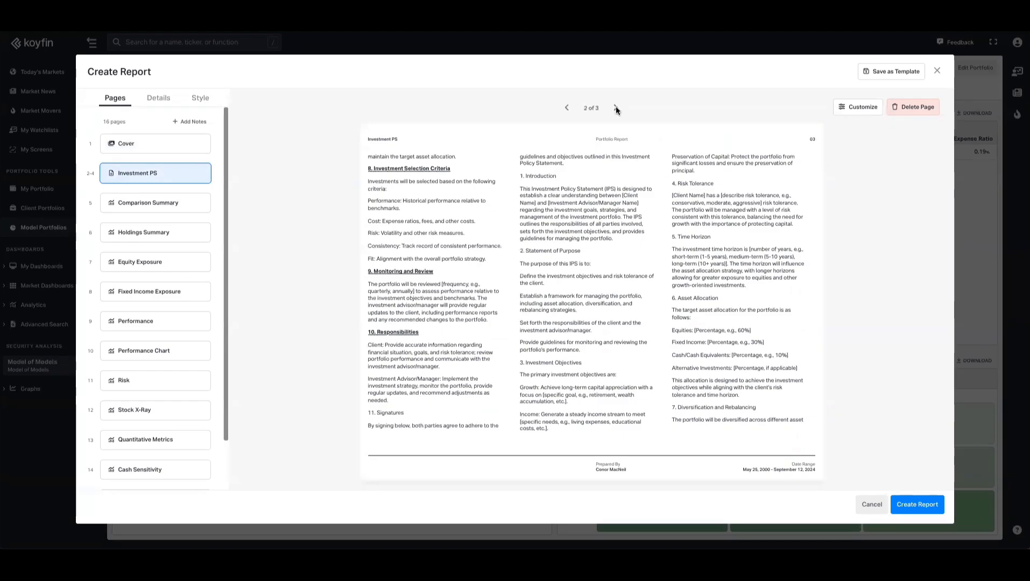
left_click(616, 109)
left_click(570, 108)
left_click(569, 108)
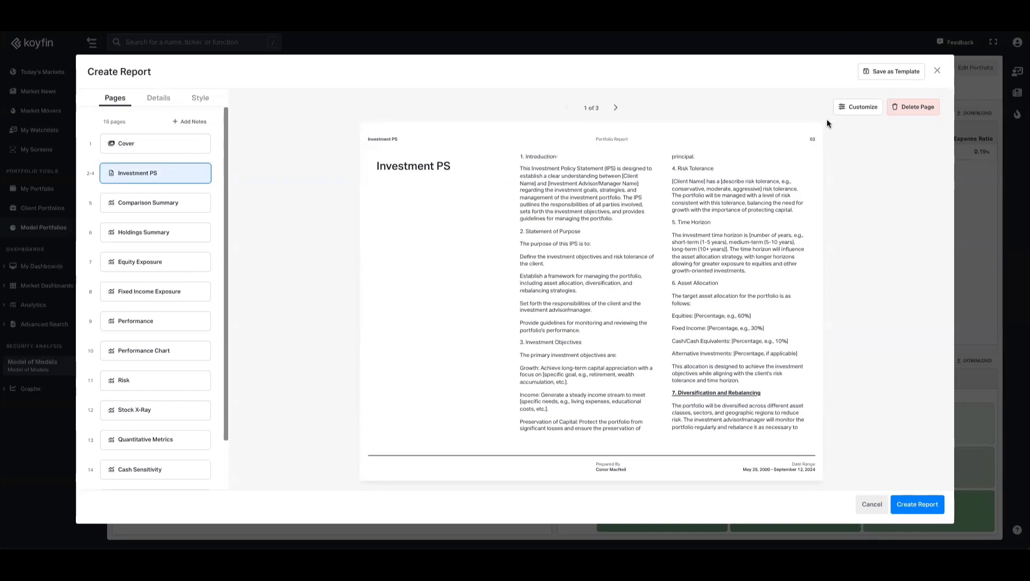
left_click(938, 72)
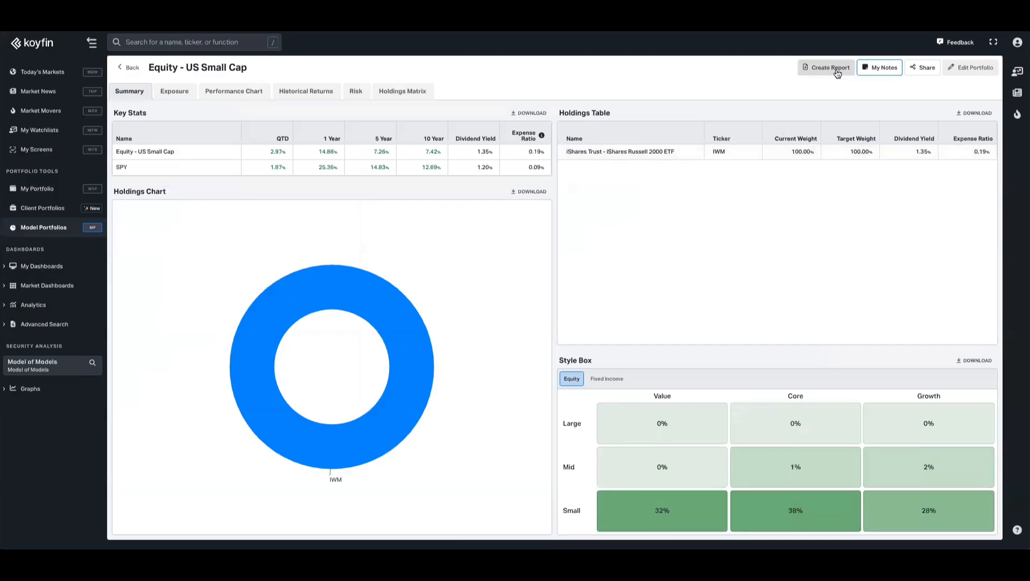
Share the PR IPS report template with TEAM 1 as Viewer.
left_click(836, 73)
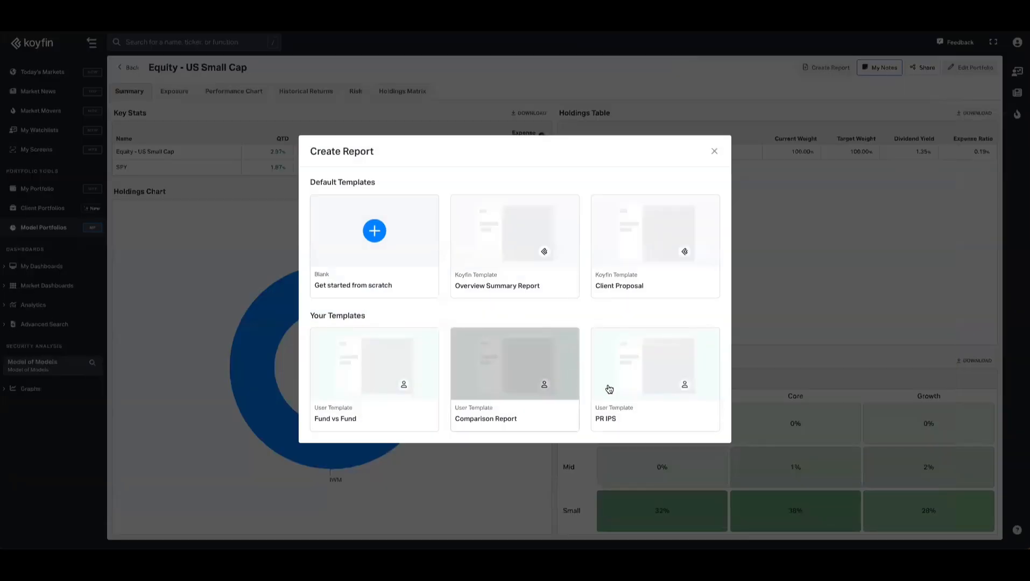
mouse_move(654, 374)
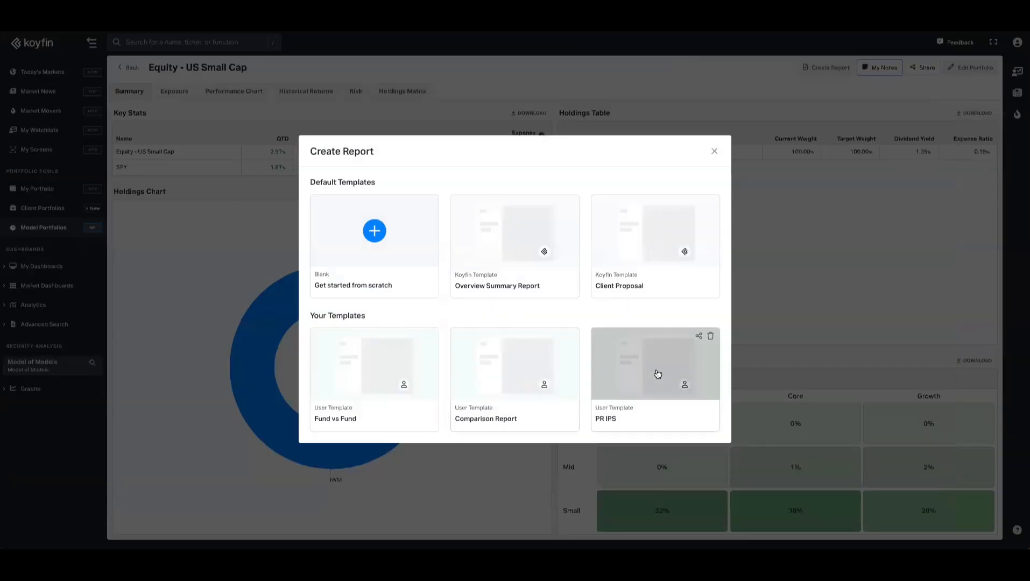
left_click(699, 337)
left_click(477, 233)
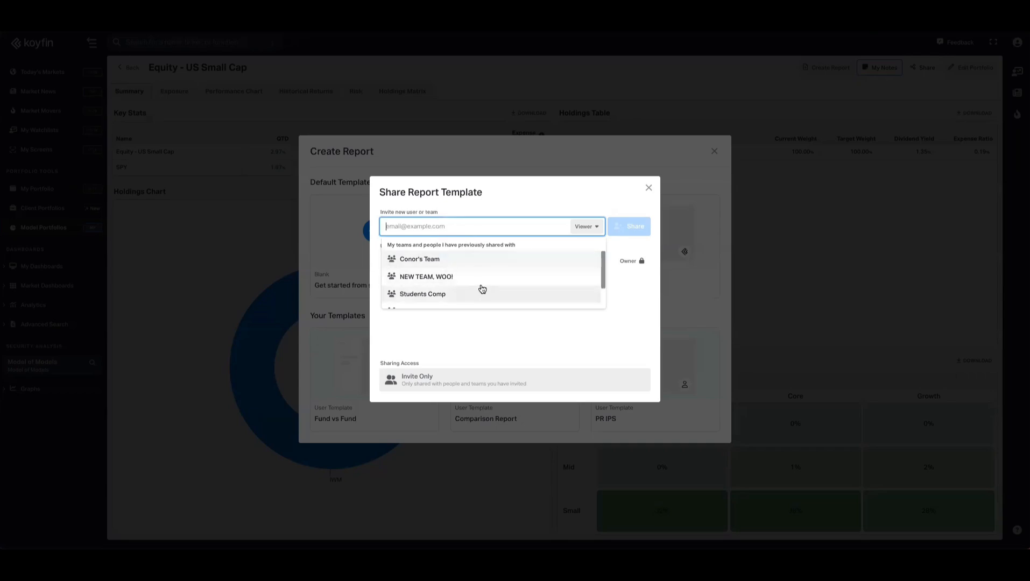
scroll(482, 289, "down", 2)
scroll(481, 286, "up", 2)
scroll(457, 285, "down", 1)
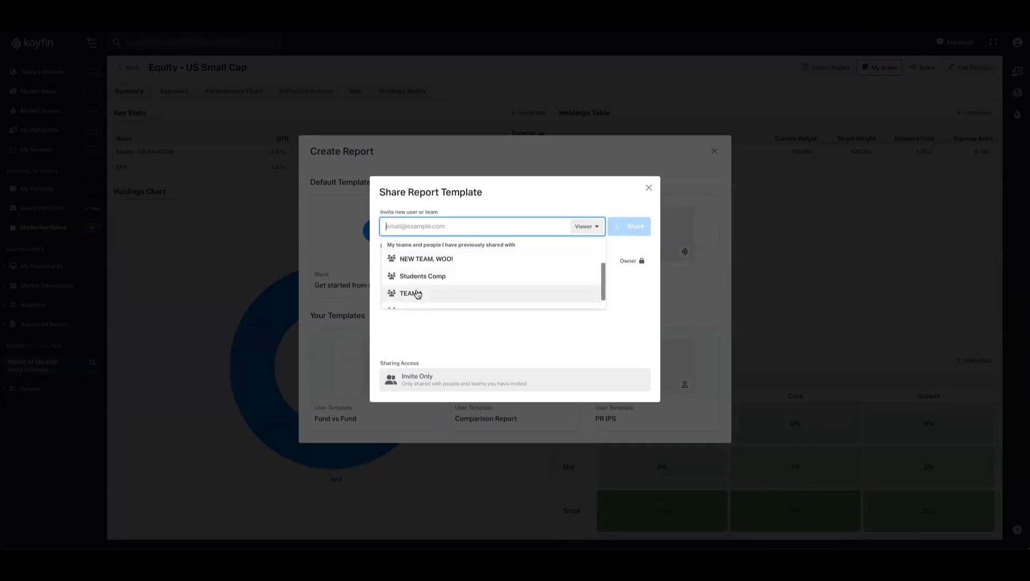
left_click(418, 292)
left_click(494, 344)
Revoke TEAM 1's access to the PR IPS template and leave report creation.
left_click(642, 285)
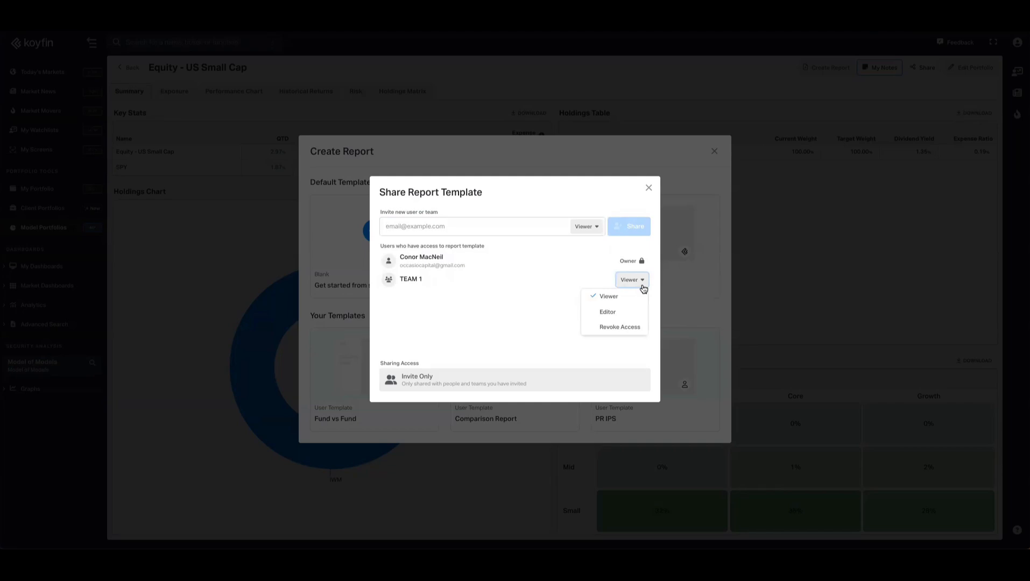
left_click(620, 327)
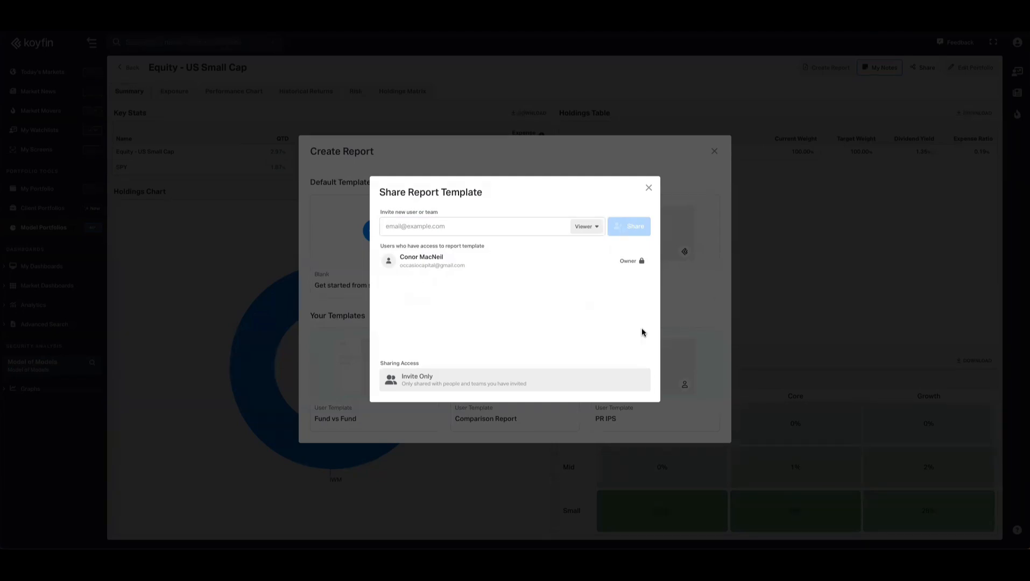
left_click(681, 300)
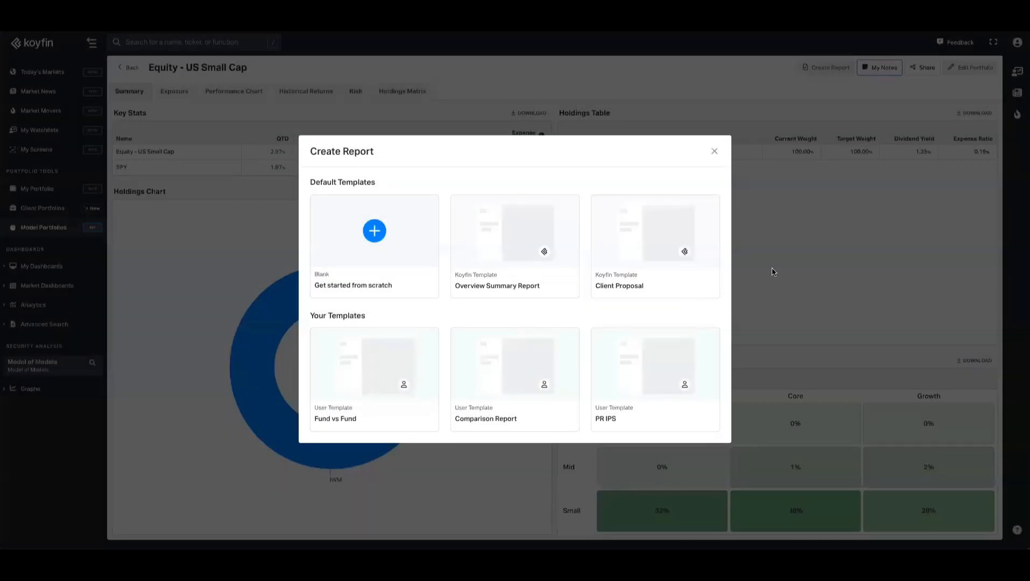
left_click(714, 151)
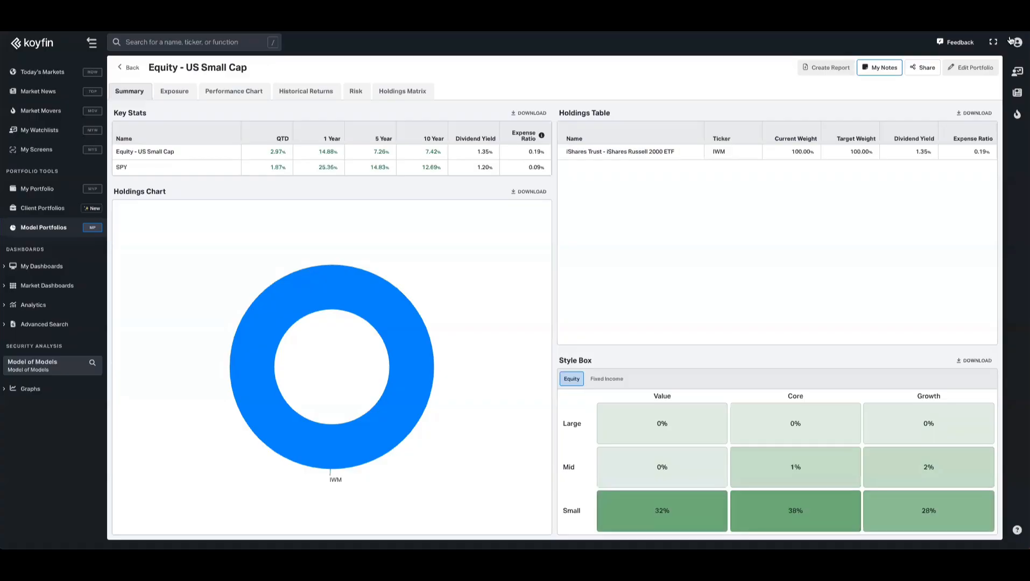
Locate the Teams option among the account settings.
left_click(1016, 42)
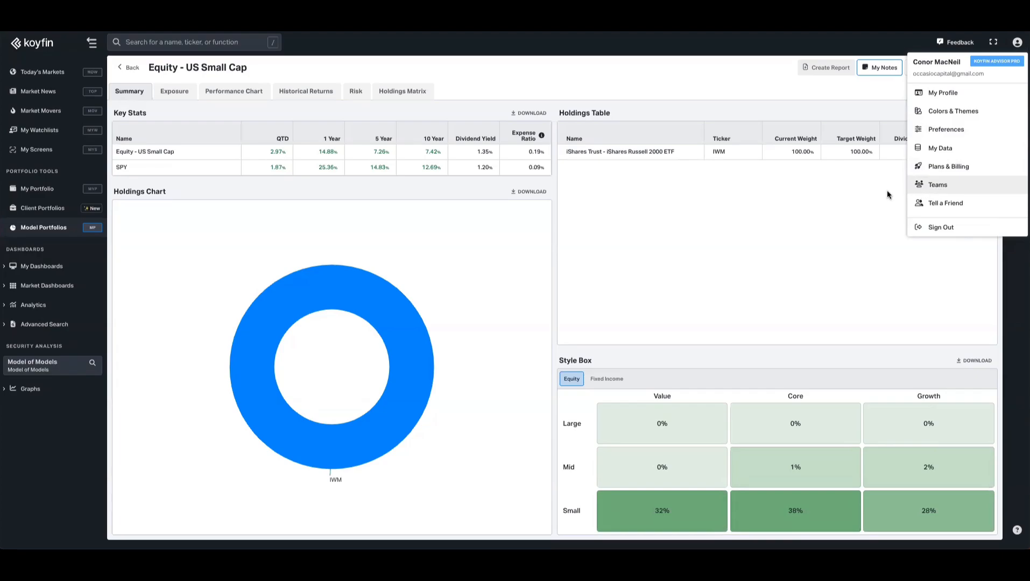
left_click(657, 214)
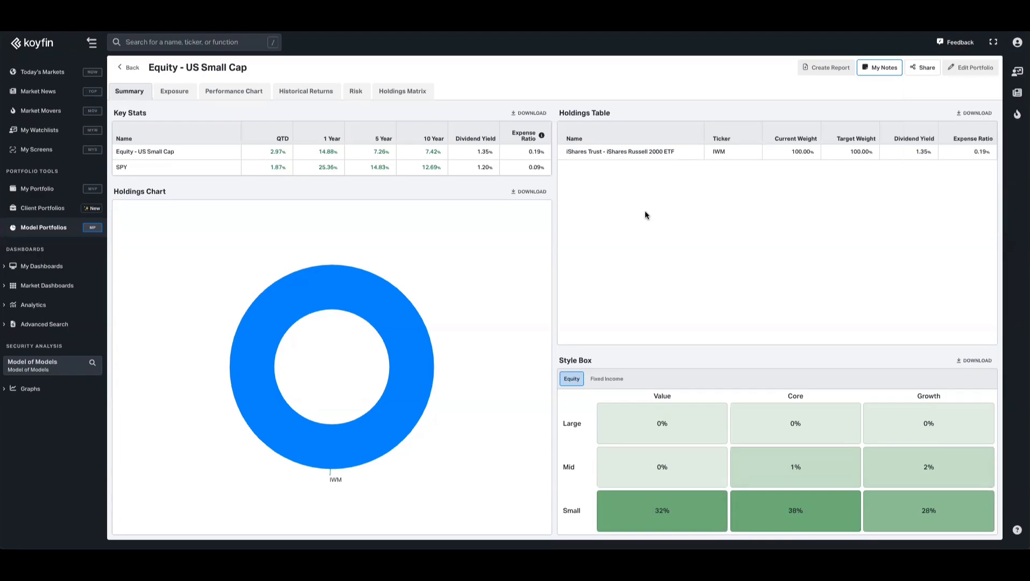
Return to the Model Portfolios list and load SPY (SPDR S&P 500 ETF Trust, ARCA) for security analysis.
left_click(132, 68)
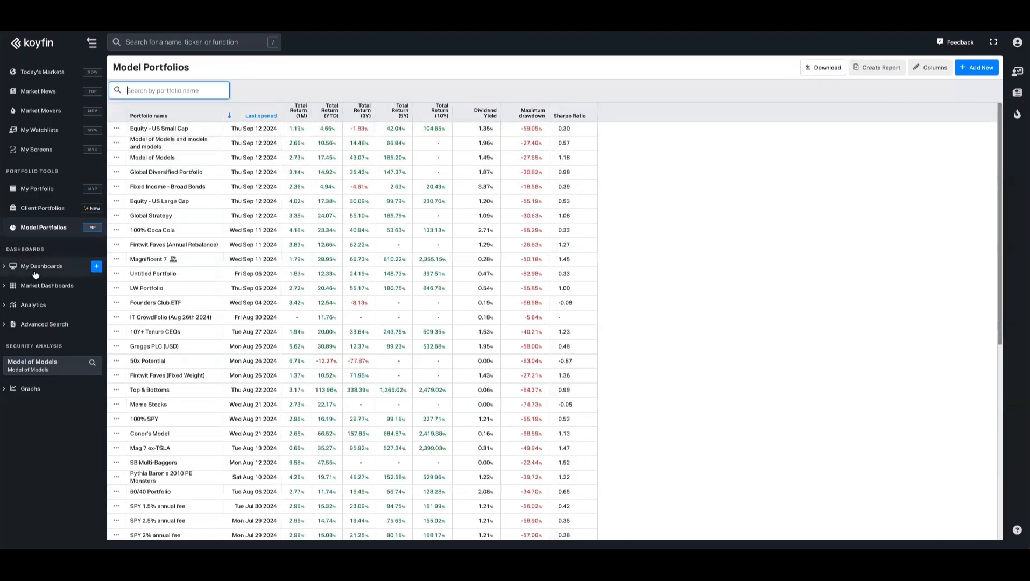
left_click(39, 368)
type("spy")
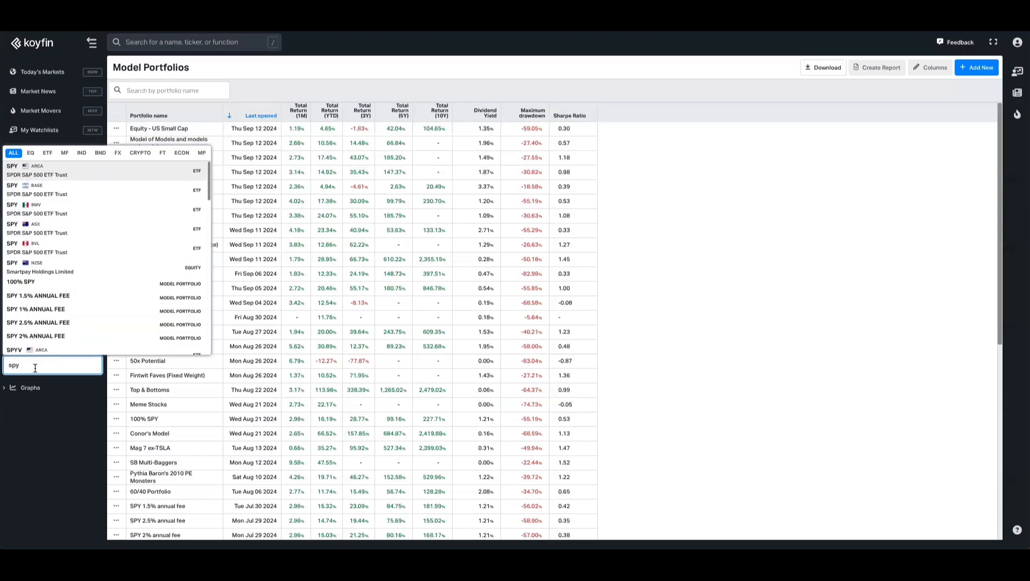
left_click(44, 177)
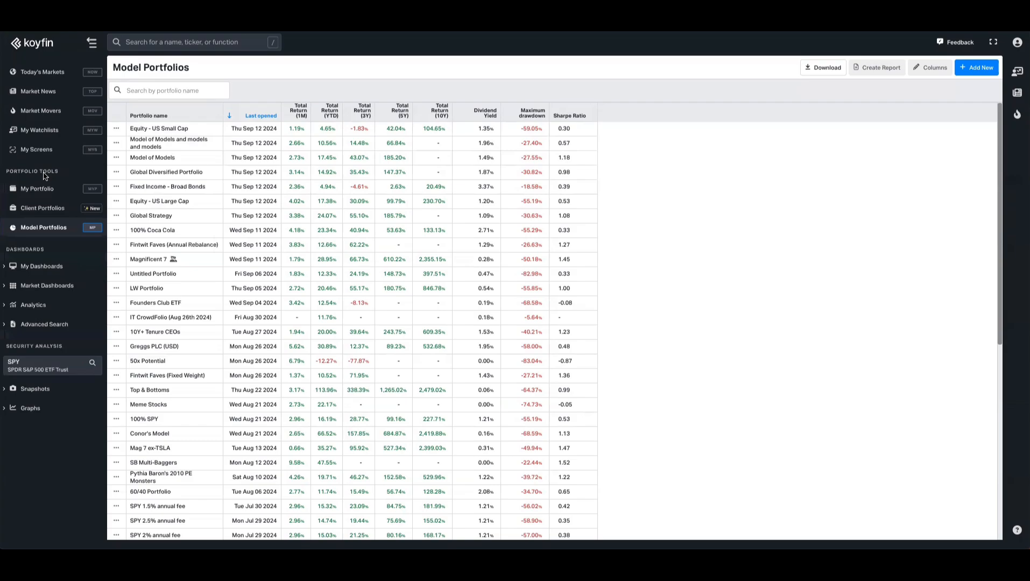
Open SPY's Overview snapshot and start a new report from the Koyfin Fund Report template.
left_click(44, 395)
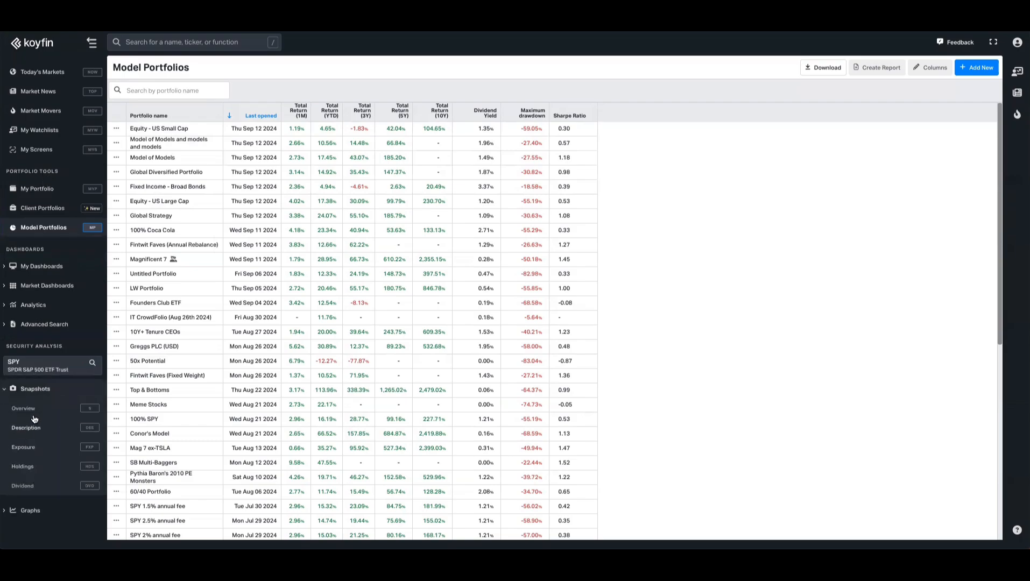
left_click(34, 412)
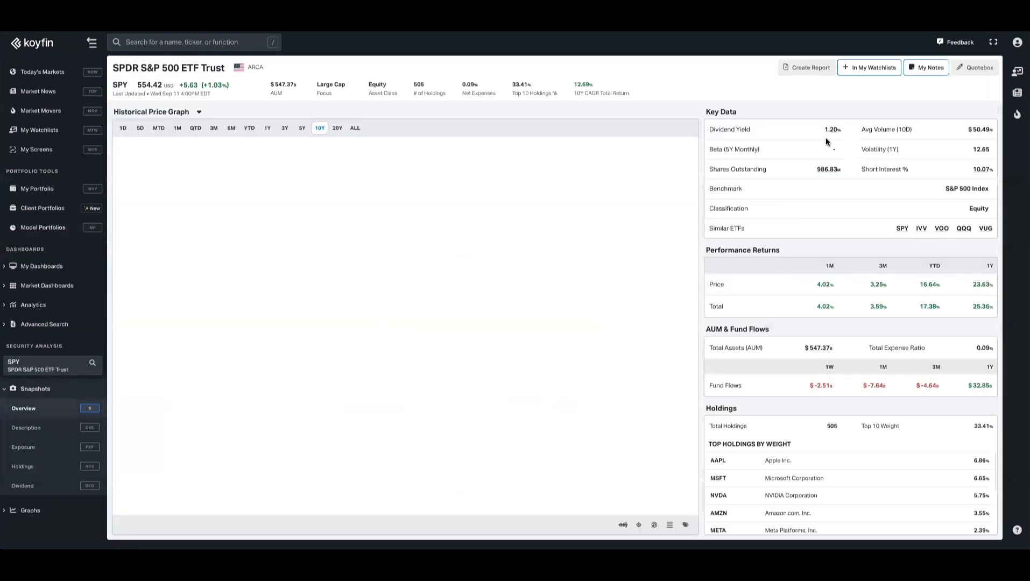
left_click(818, 71)
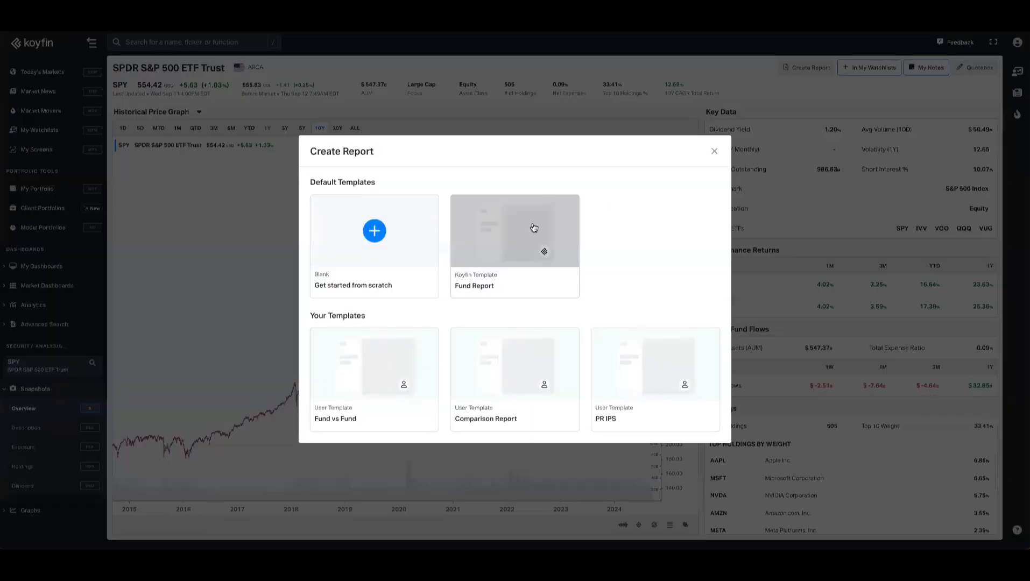
left_click(483, 236)
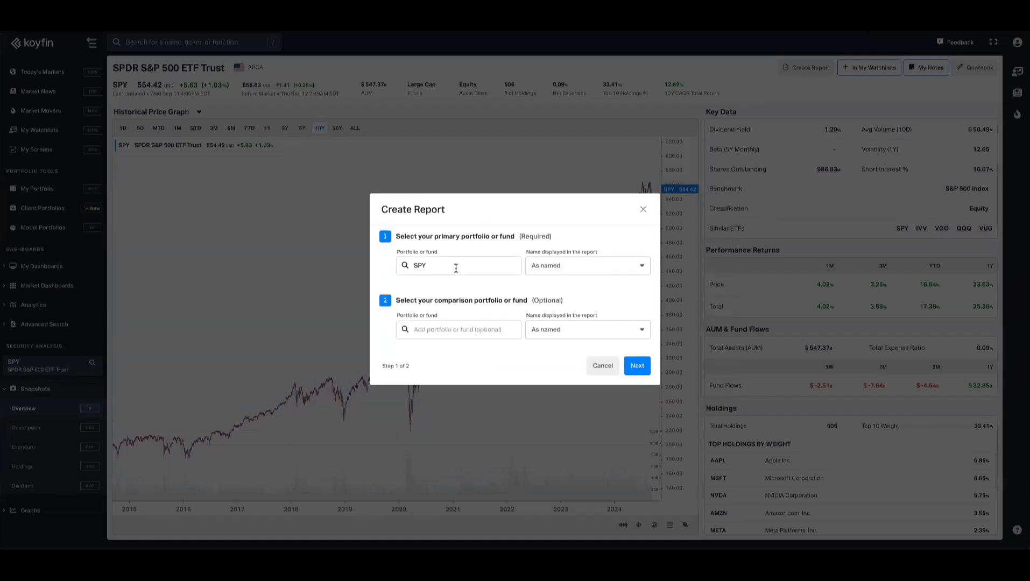
Set QQQ (Invesco QQQ Trust, Series 1) as the comparison fund for the SPY report.
left_click(443, 329)
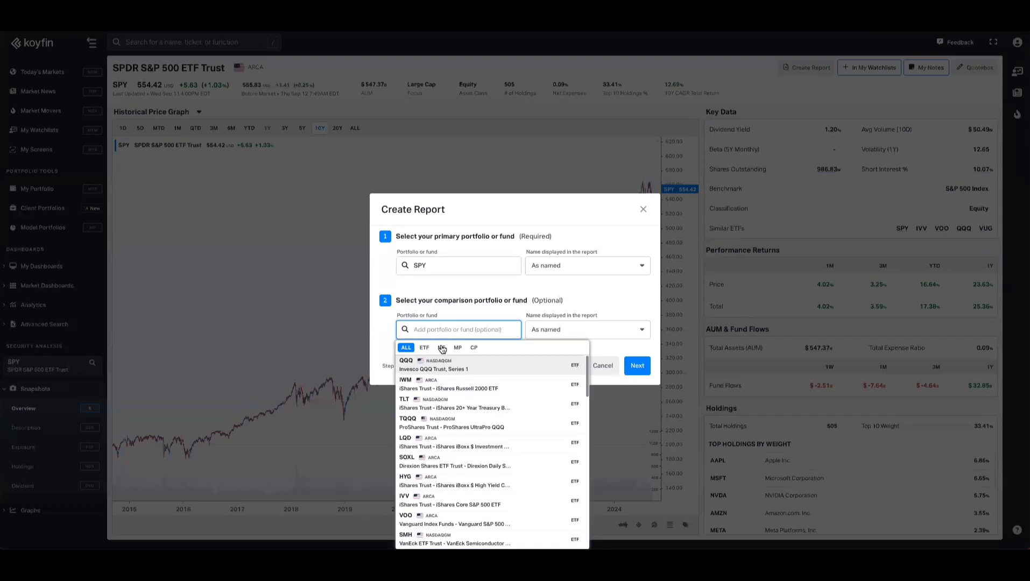
left_click(443, 366)
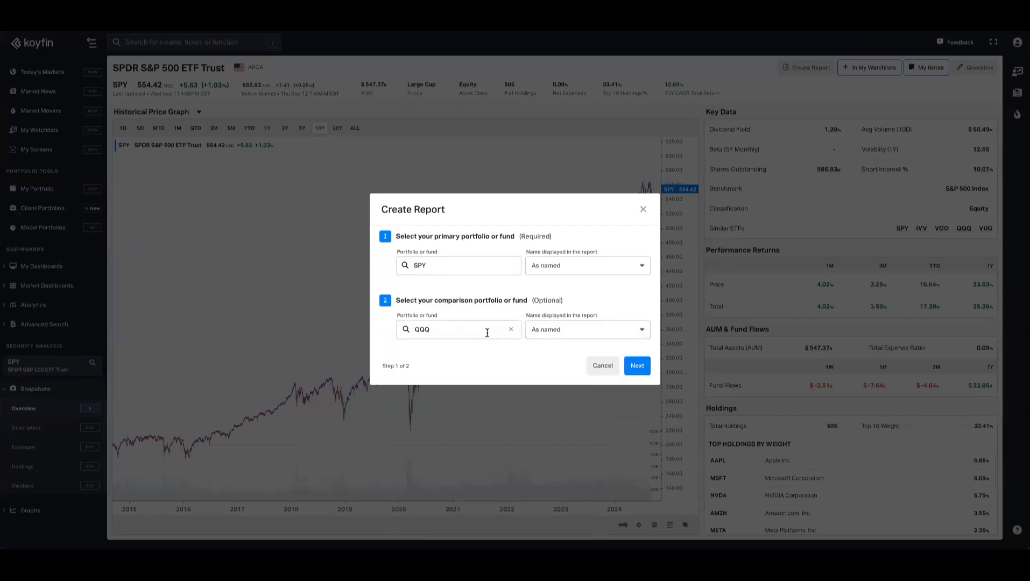
left_click(481, 330)
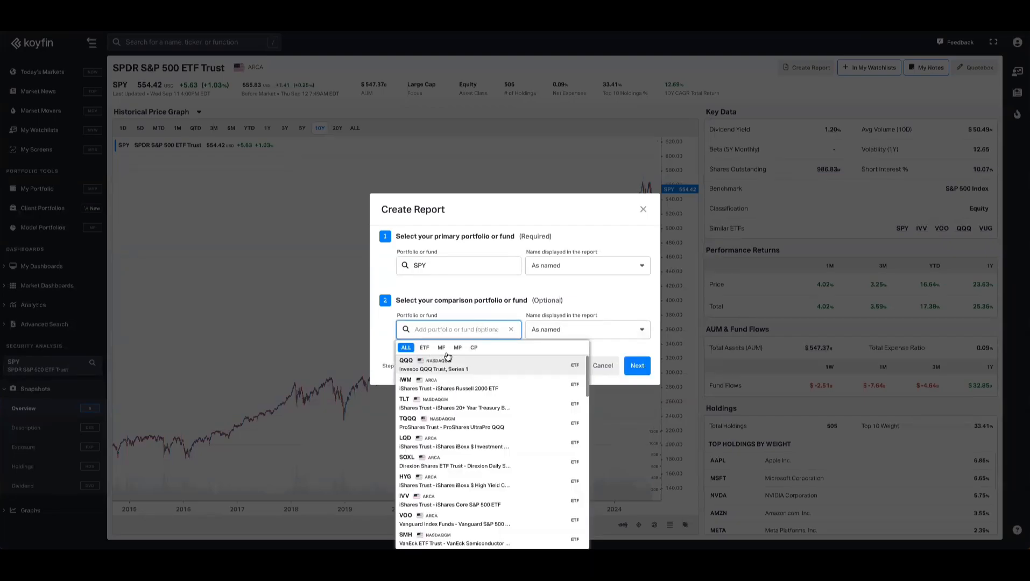
left_click(571, 295)
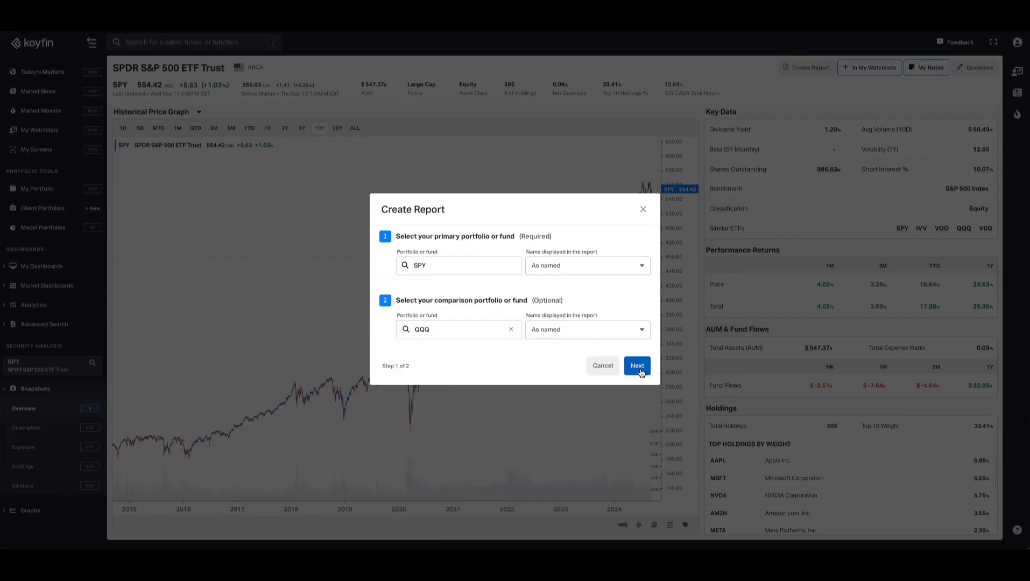
Accept the fund selection and default report details, and preview the report's Comparison Summary page.
left_click(637, 365)
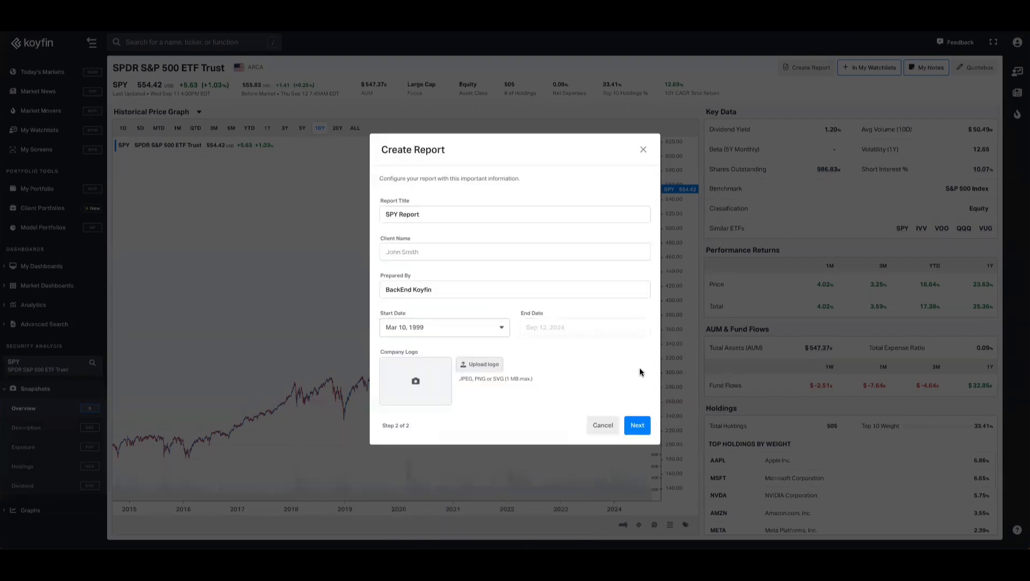
left_click(646, 428)
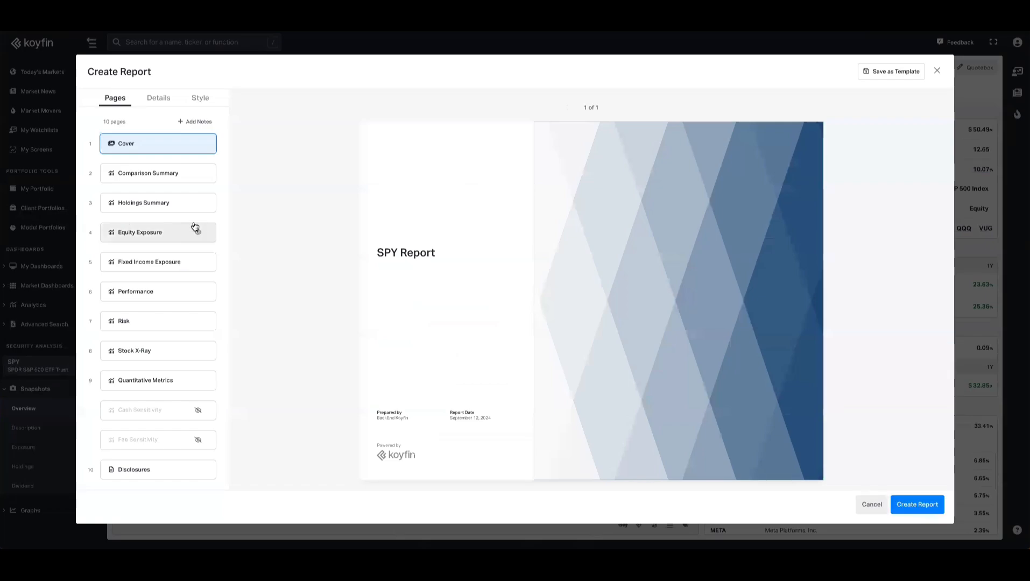
left_click(155, 173)
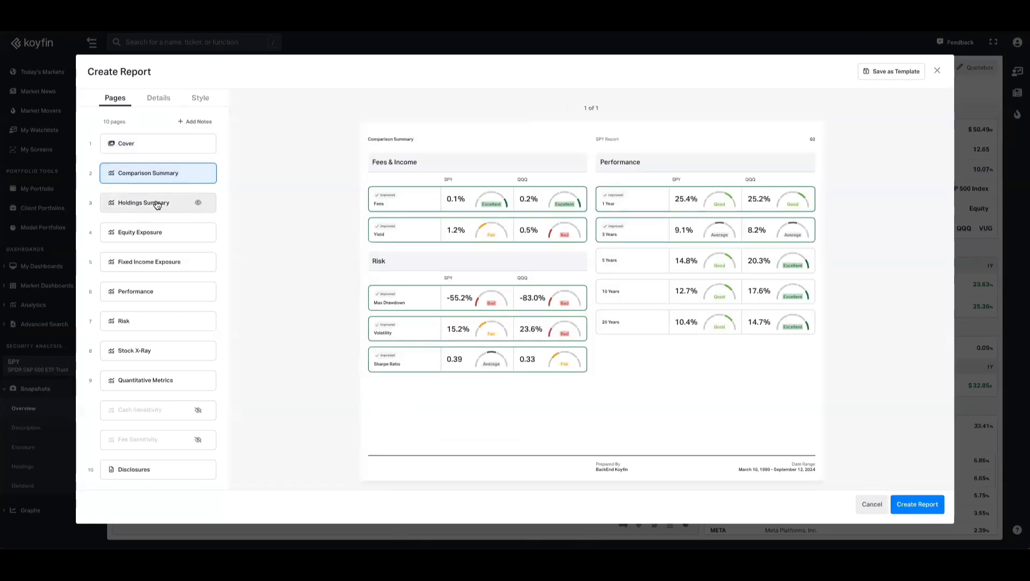